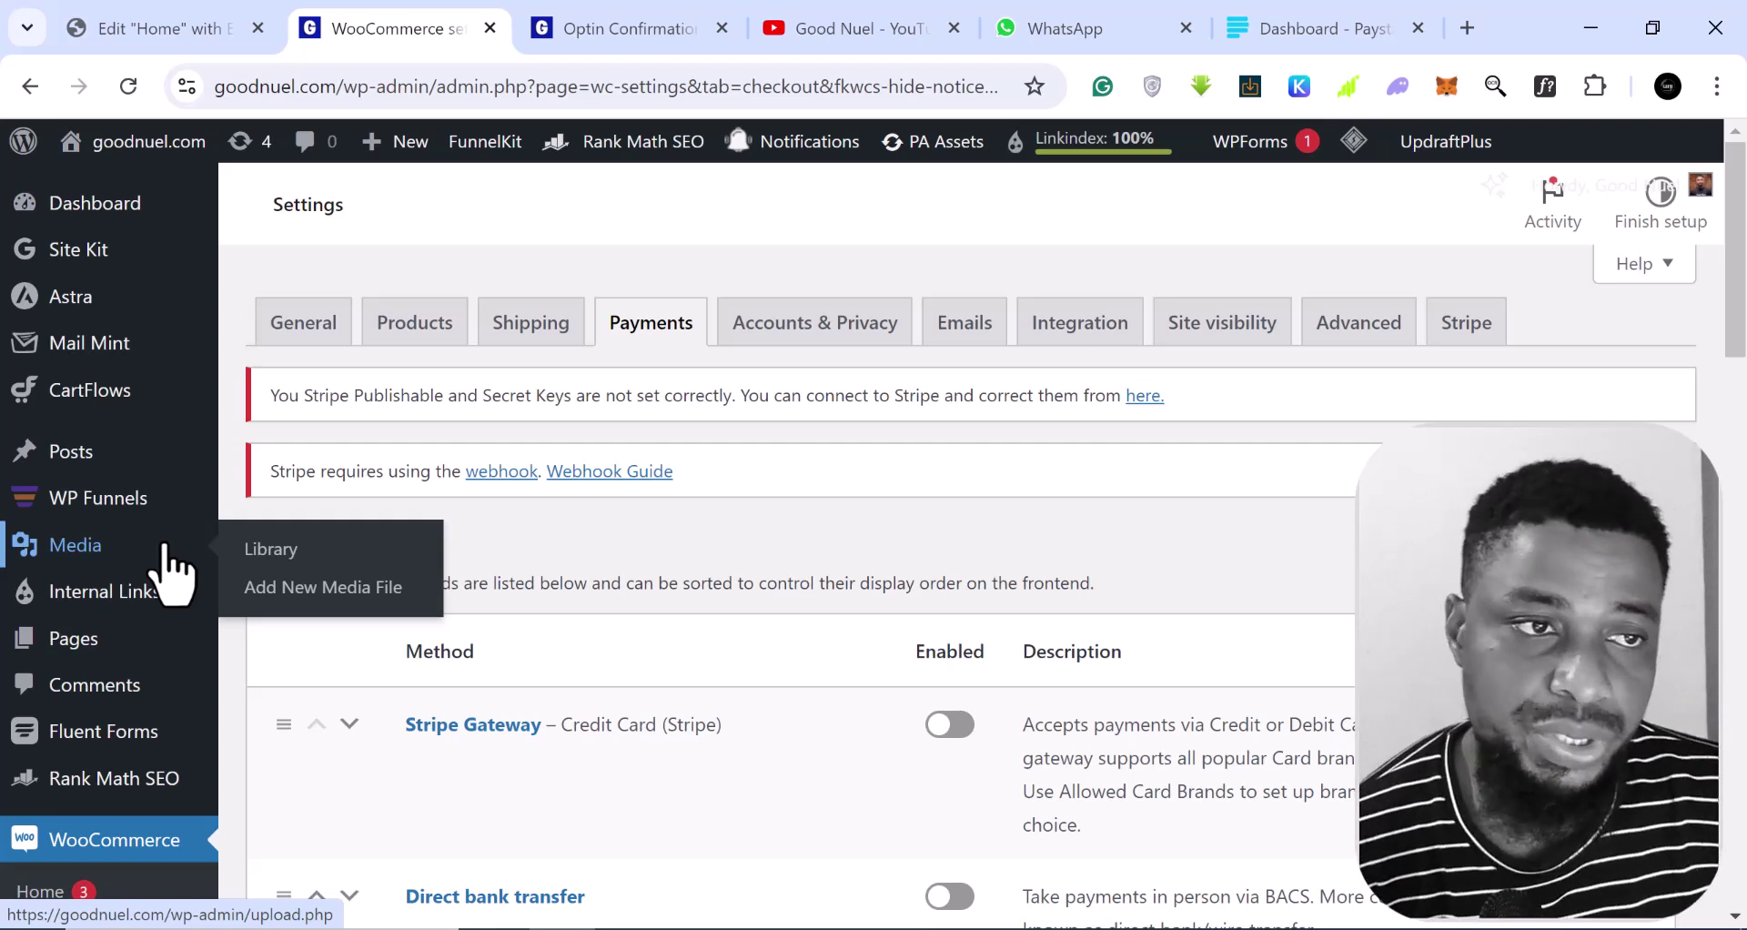
{"action": "left_click", "coordinate": [1301, 31]}
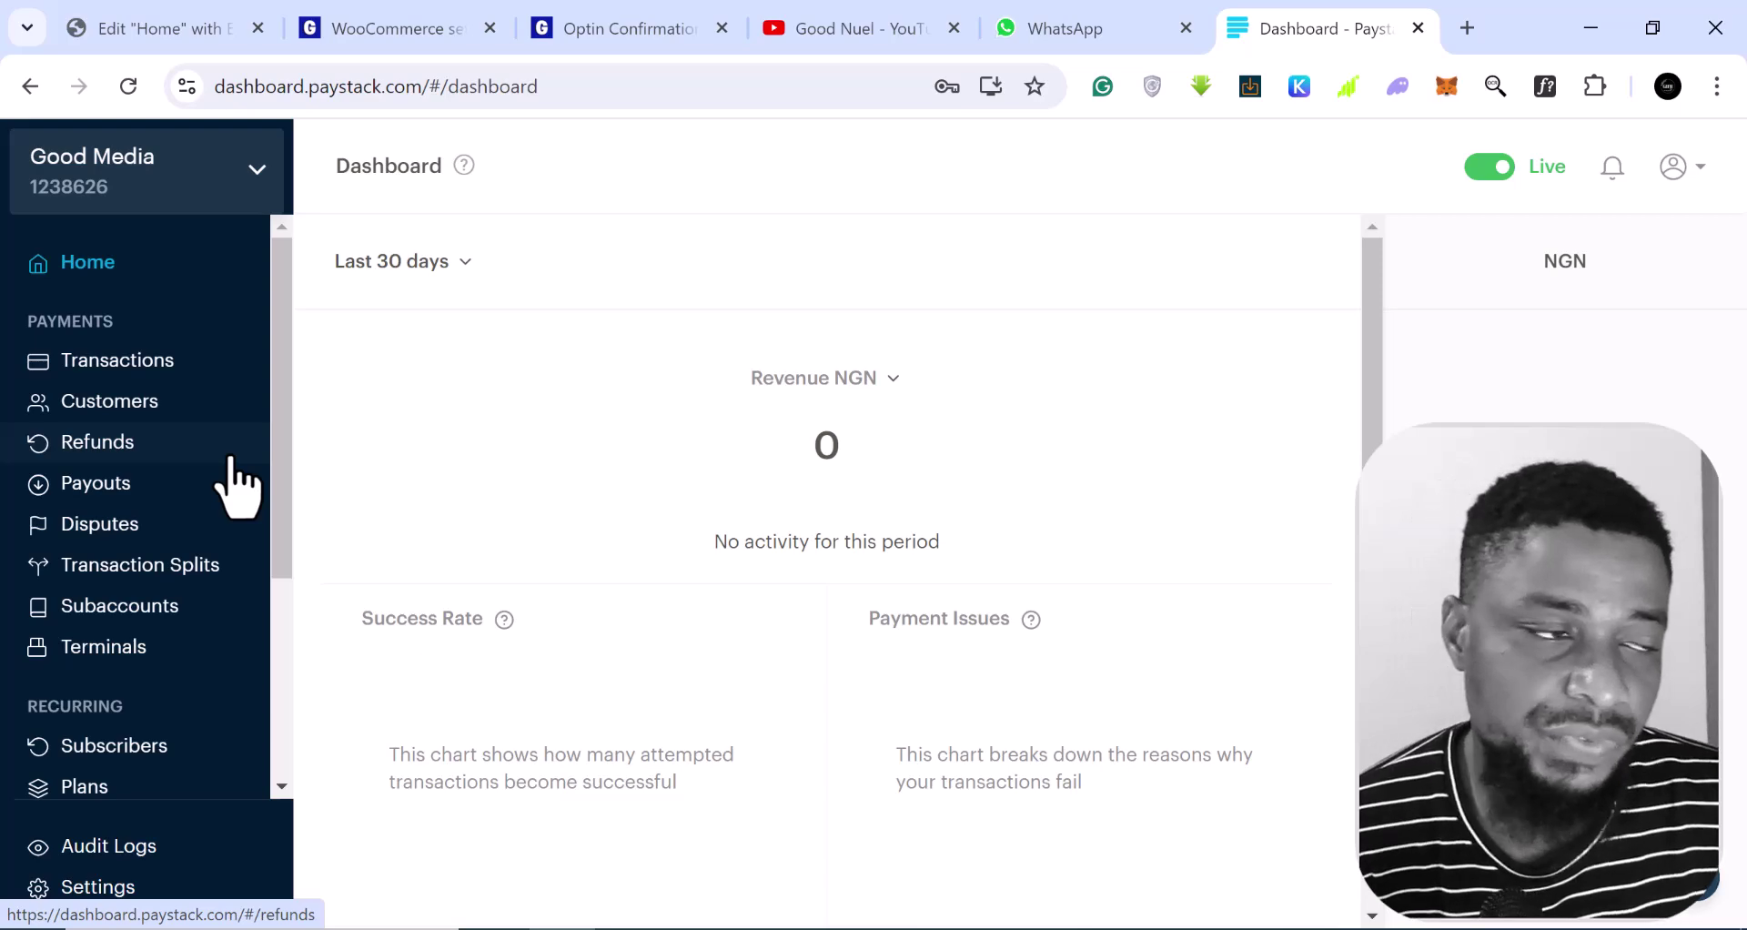
{"action": "left_click", "coordinate": [368, 33]}
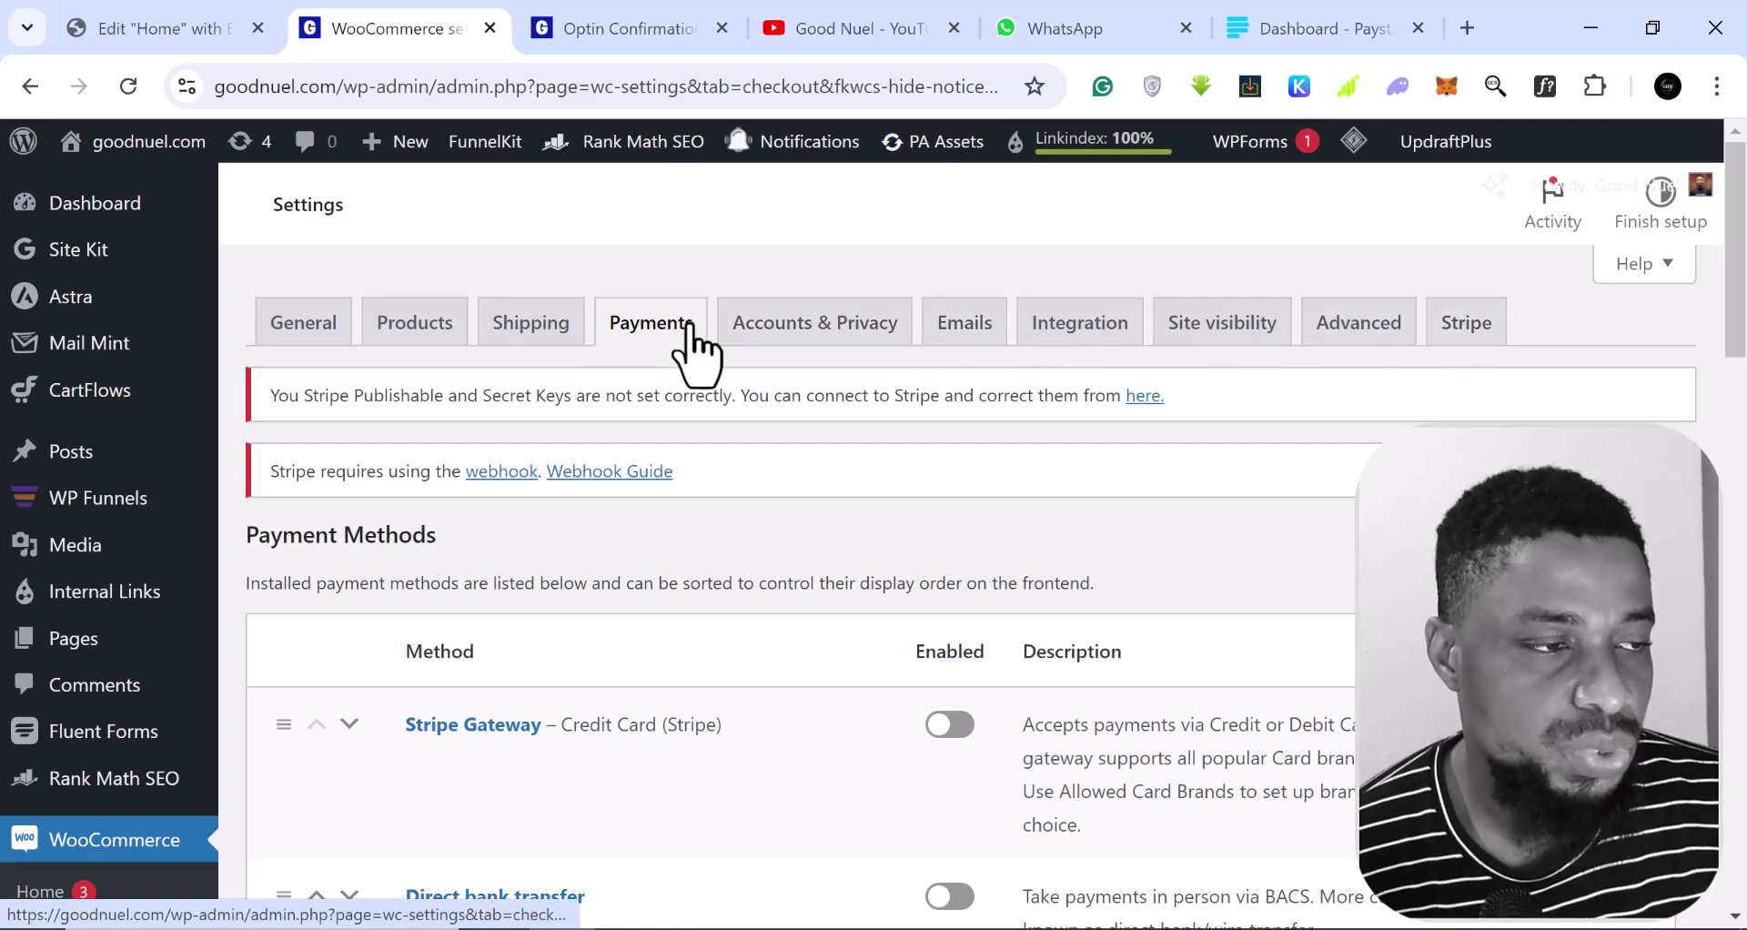
Step: Open the WooCommerce payment settings and look for Paystack among the payment methods and recommended providers
{"action": "left_click", "coordinate": [651, 329]}
{"action": "scroll", "coordinate": [683, 438], "scroll_direction": "down", "scroll_amount": 4}
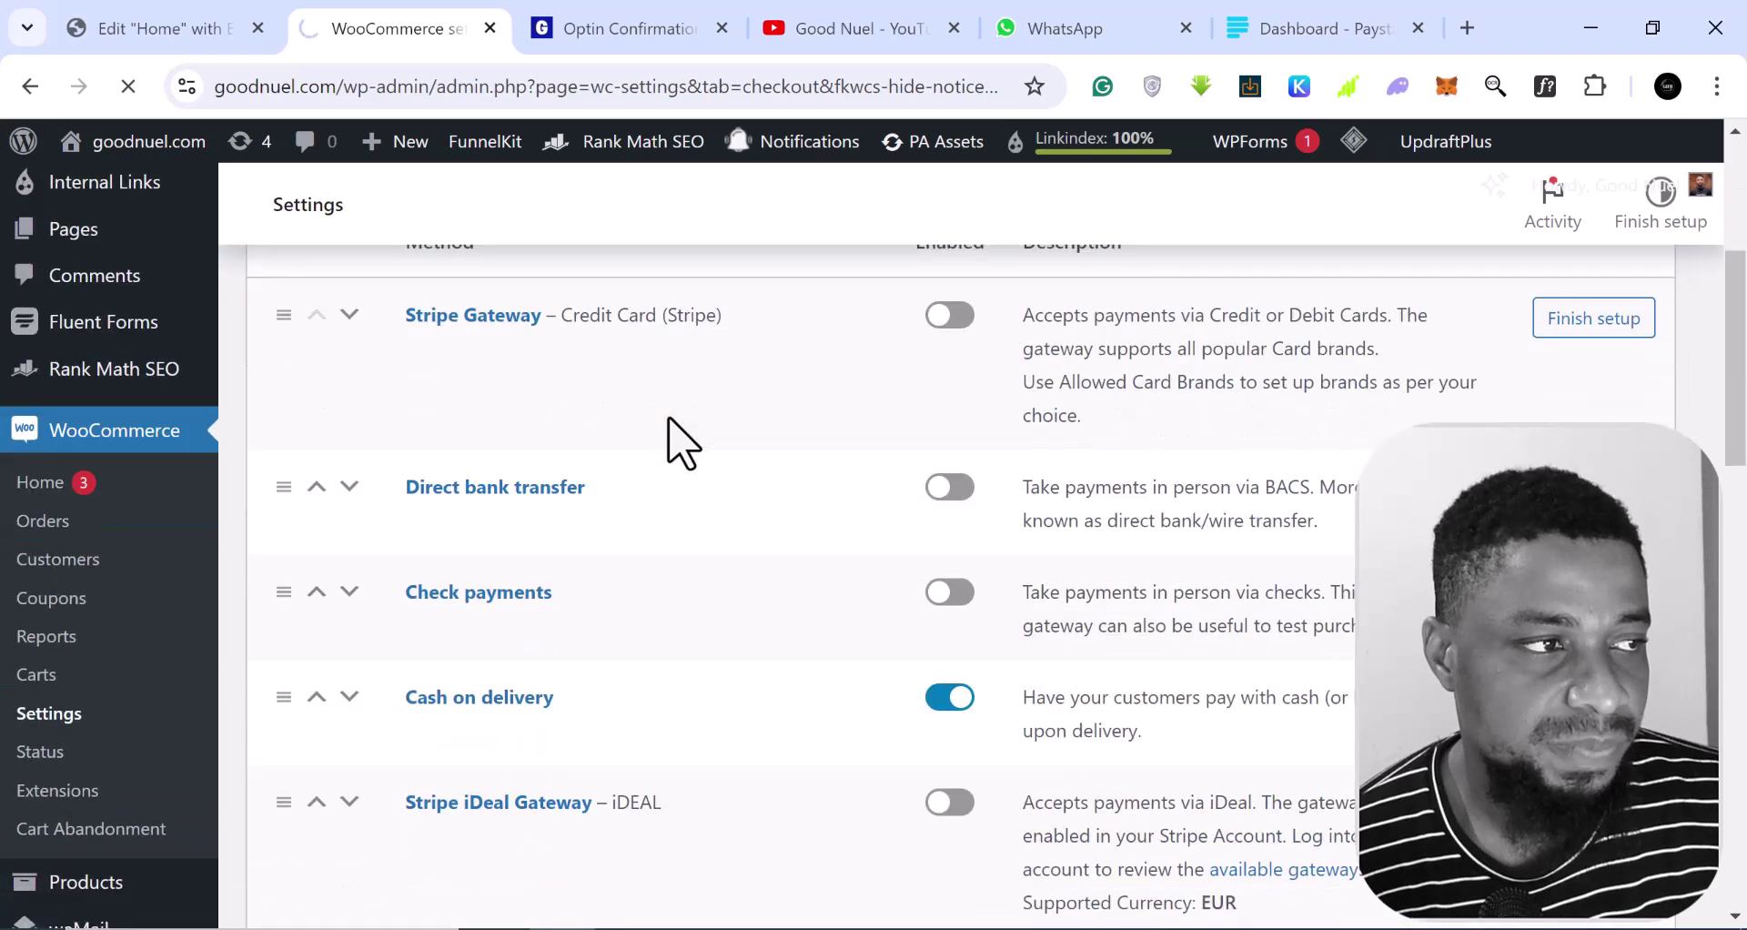
{"action": "scroll", "coordinate": [683, 442], "scroll_direction": "up", "scroll_amount": 2}
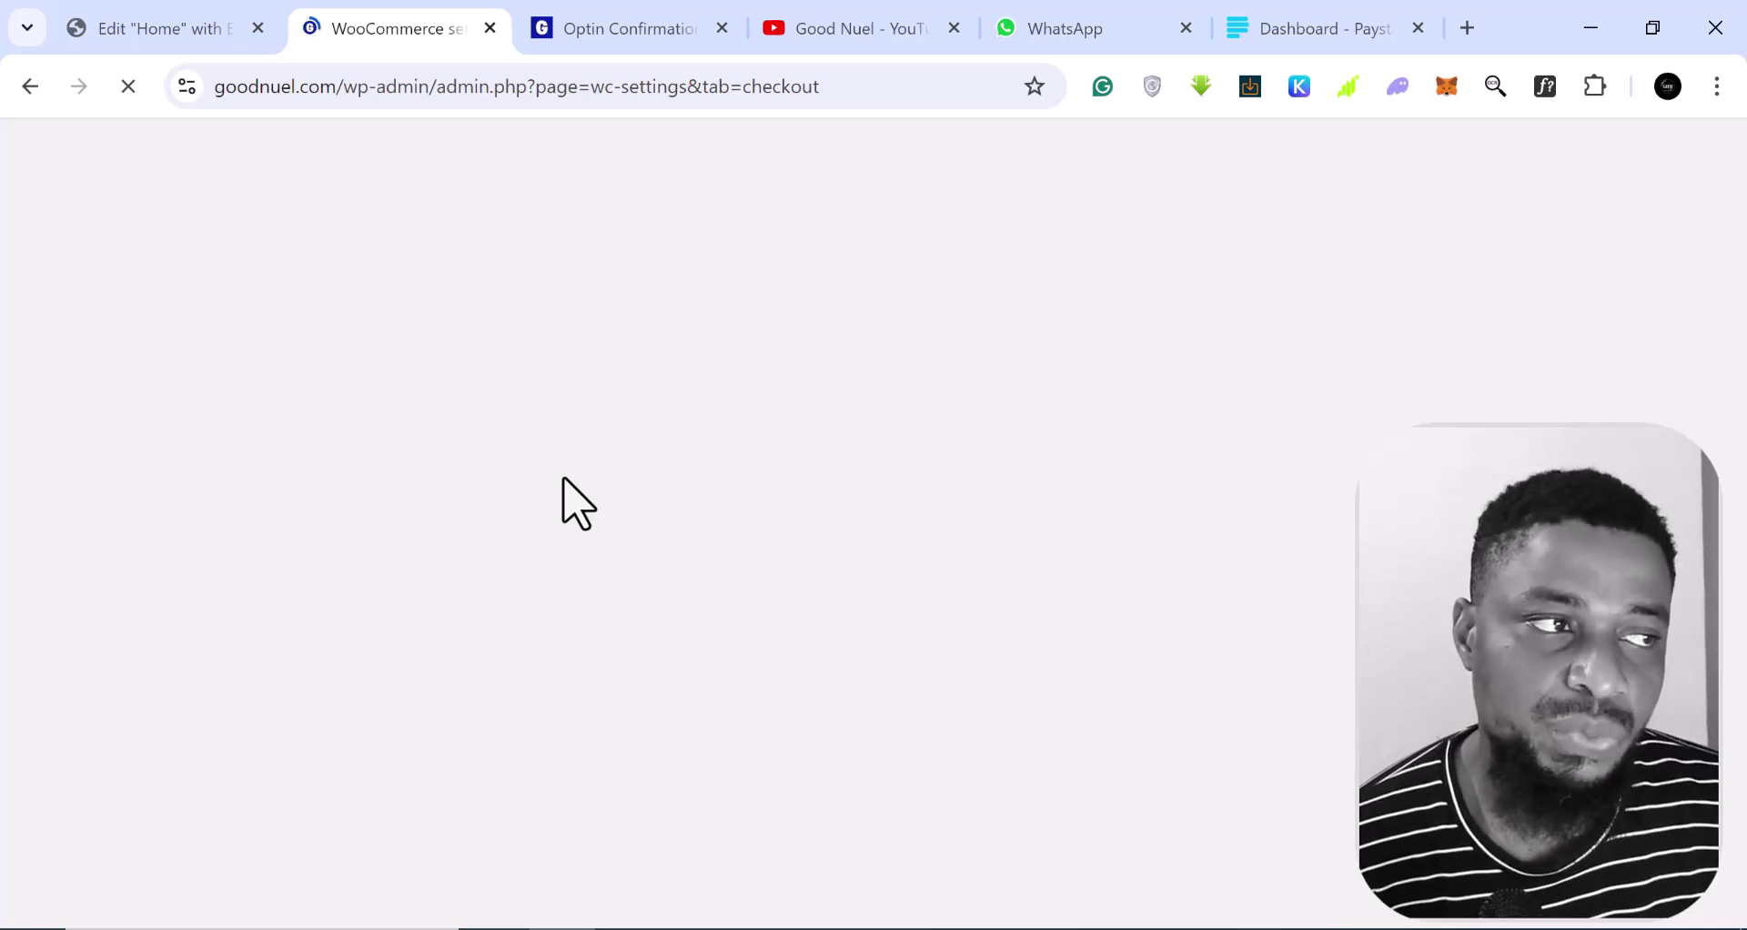
{"action": "scroll", "coordinate": [563, 480], "scroll_direction": "down", "scroll_amount": 2}
{"action": "scroll", "coordinate": [527, 546], "scroll_direction": "down", "scroll_amount": 3}
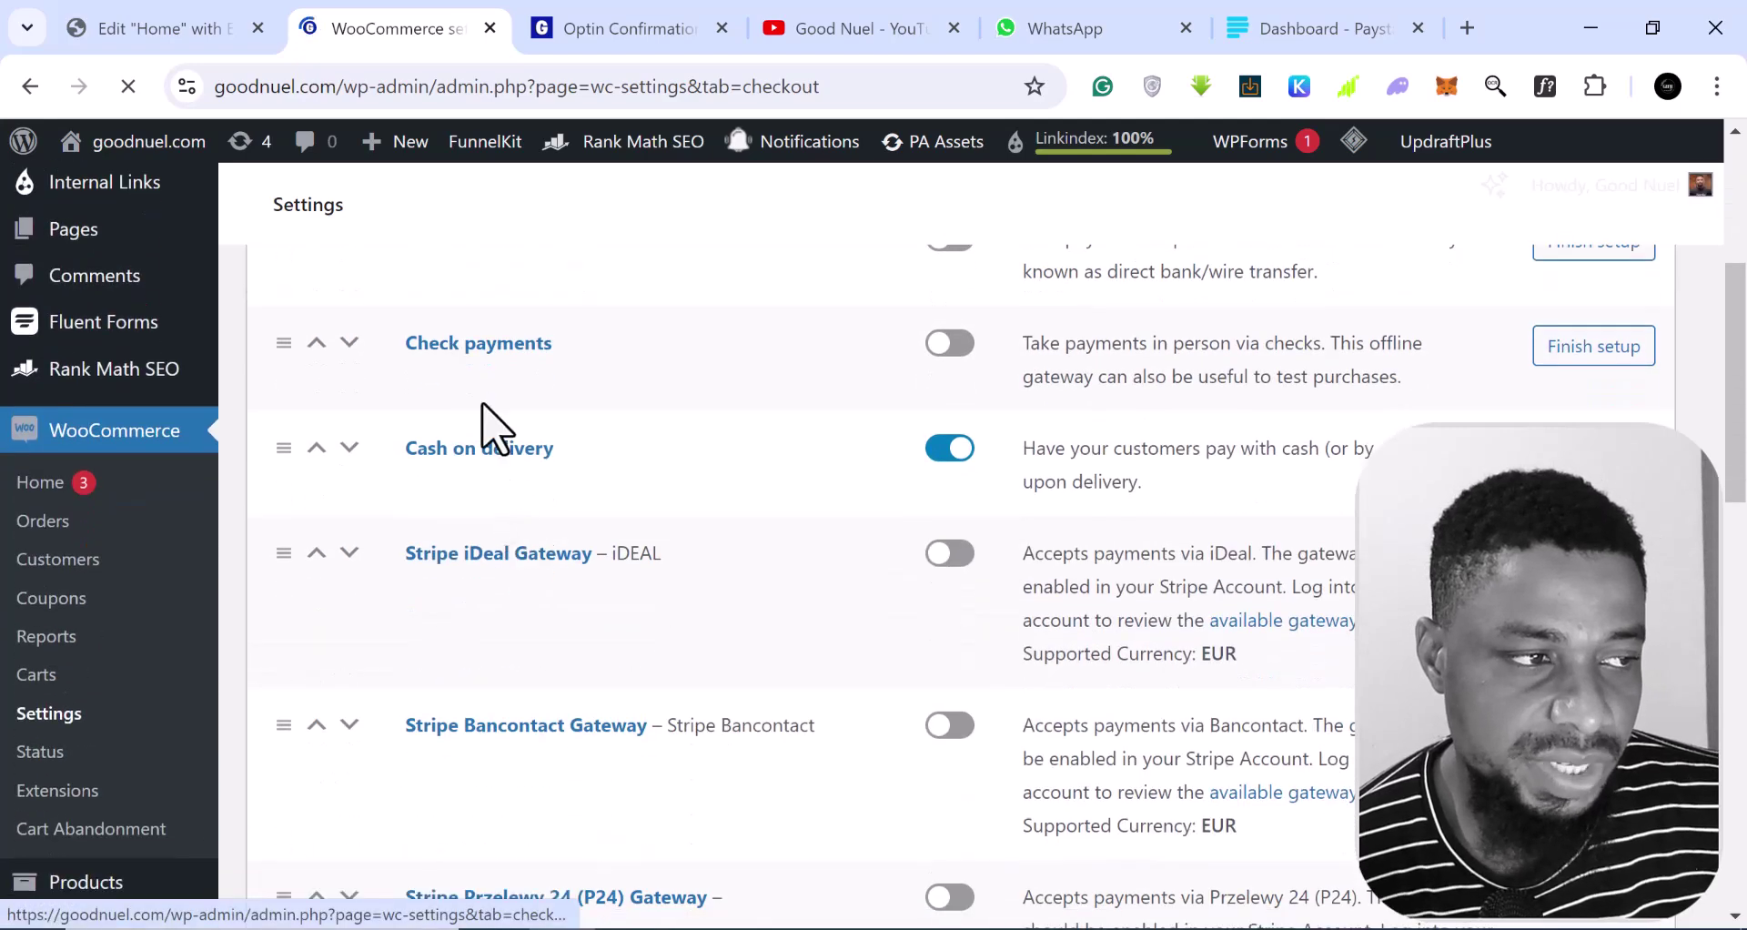
{"action": "scroll", "coordinate": [523, 520], "scroll_direction": "down", "scroll_amount": 3}
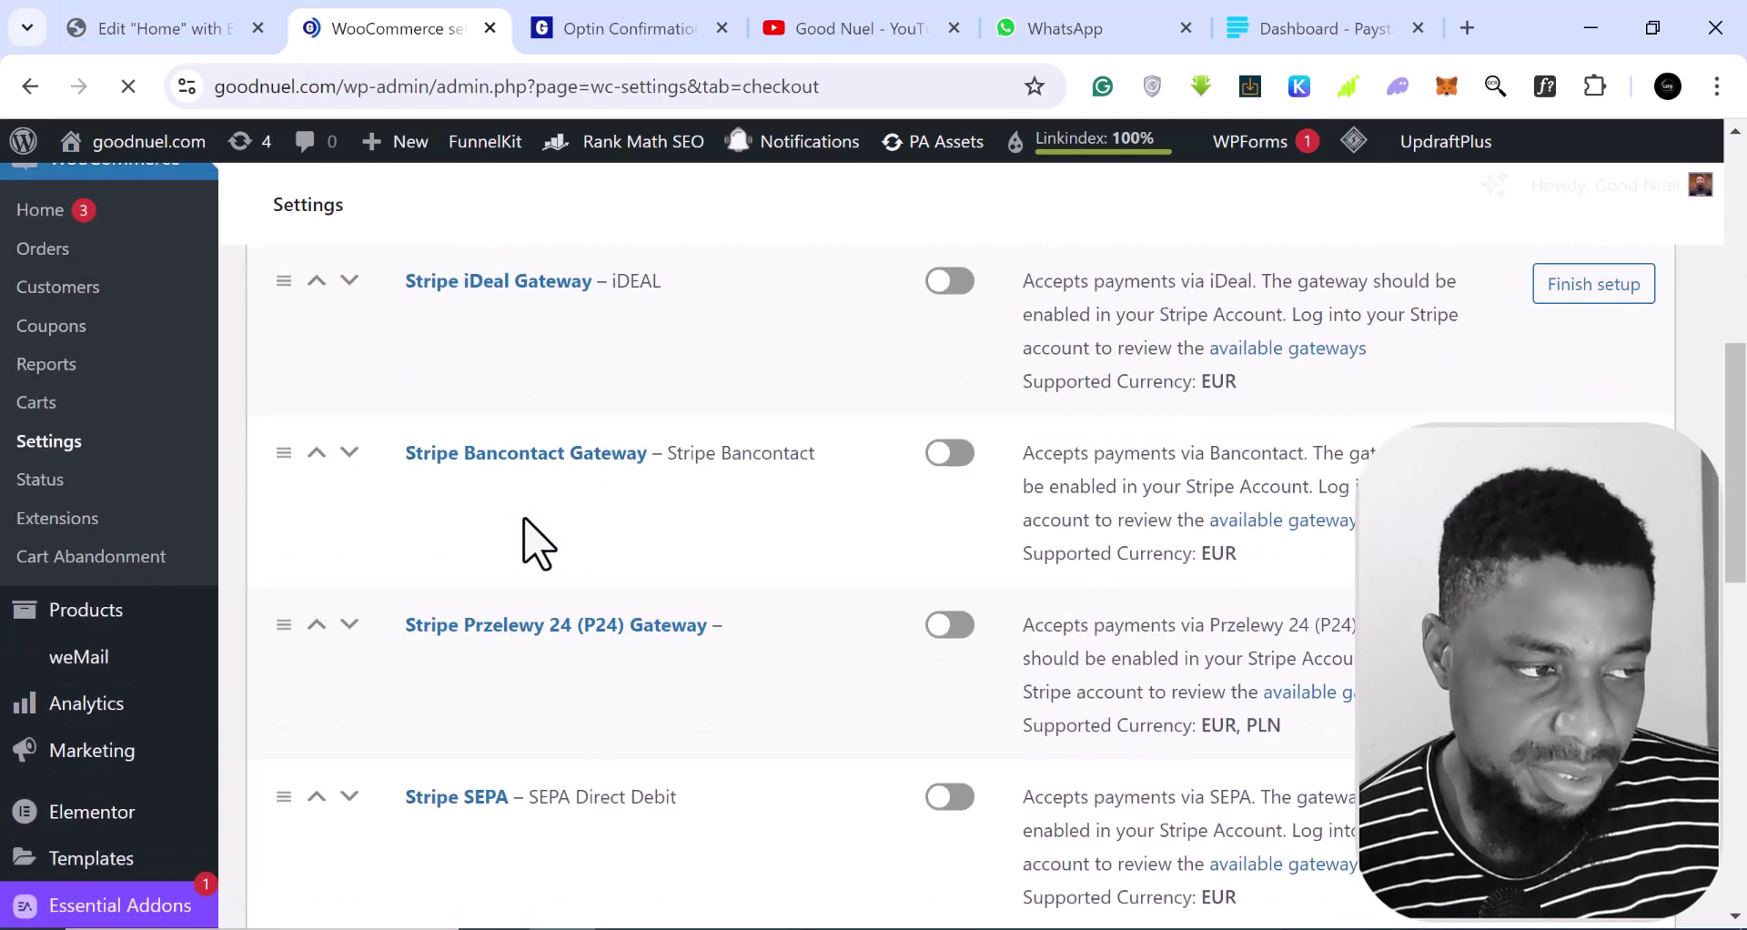
{"action": "scroll", "coordinate": [537, 544], "scroll_direction": "down", "scroll_amount": 3}
{"action": "scroll", "coordinate": [537, 544], "scroll_direction": "down", "scroll_amount": 8}
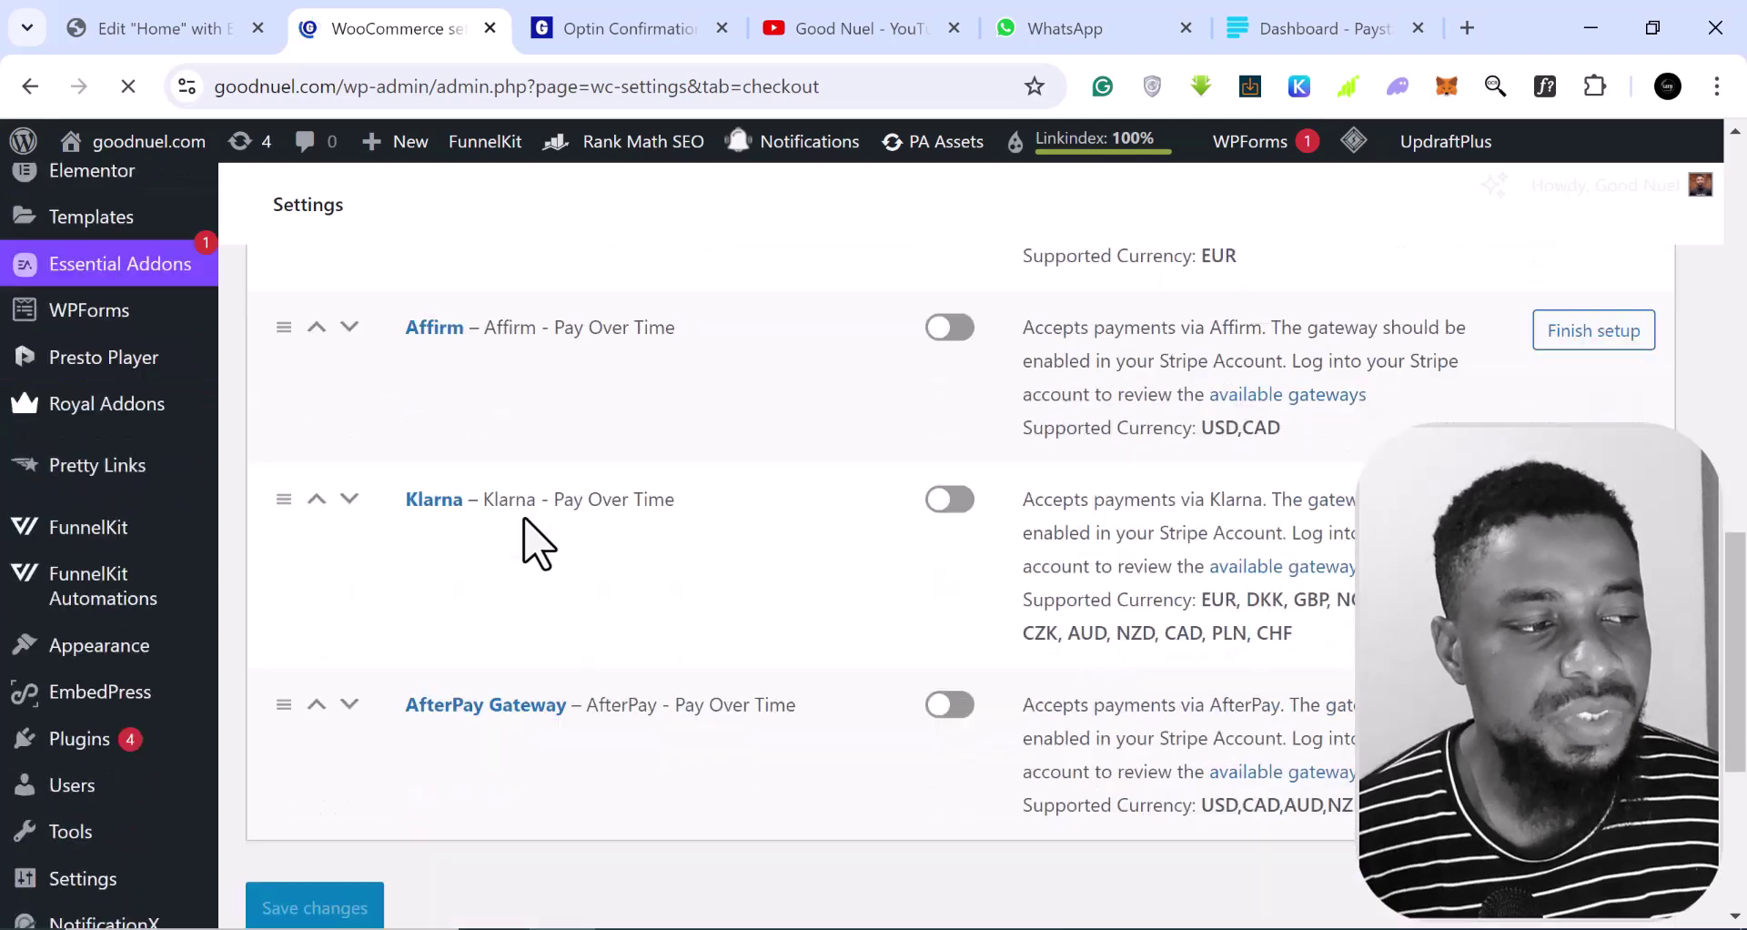
{"action": "scroll", "coordinate": [536, 544], "scroll_direction": "up", "scroll_amount": 2}
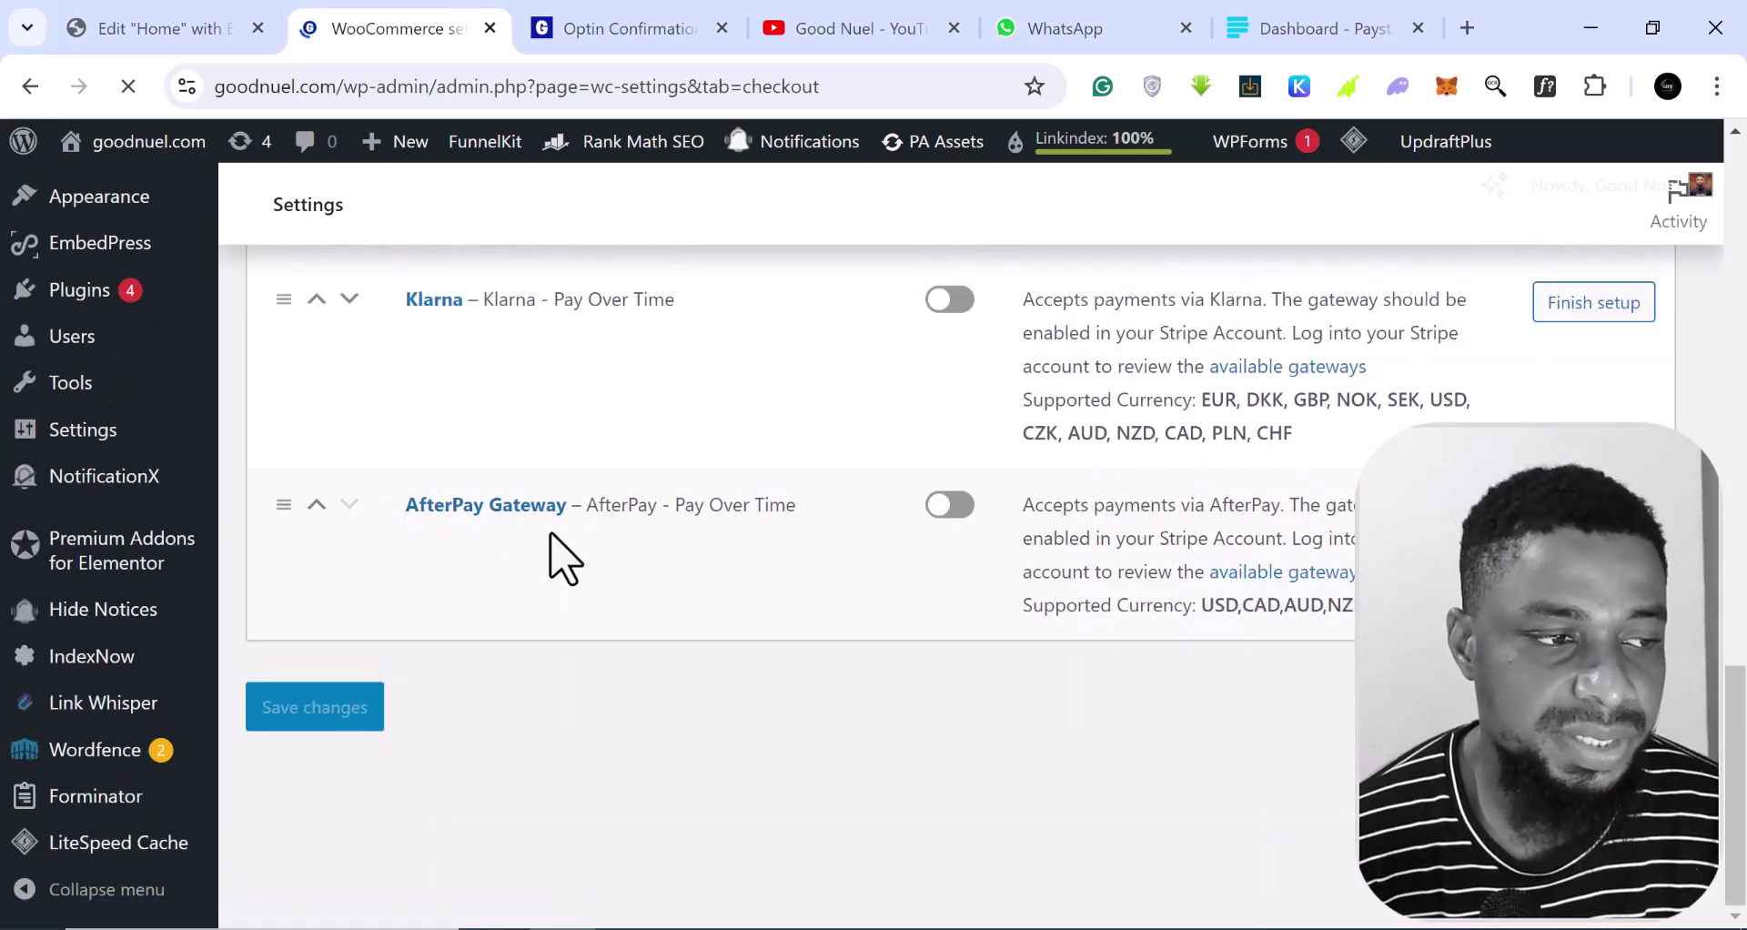
{"action": "scroll", "coordinate": [549, 533], "scroll_direction": "up", "scroll_amount": 4}
{"action": "scroll", "coordinate": [550, 533], "scroll_direction": "down", "scroll_amount": 7}
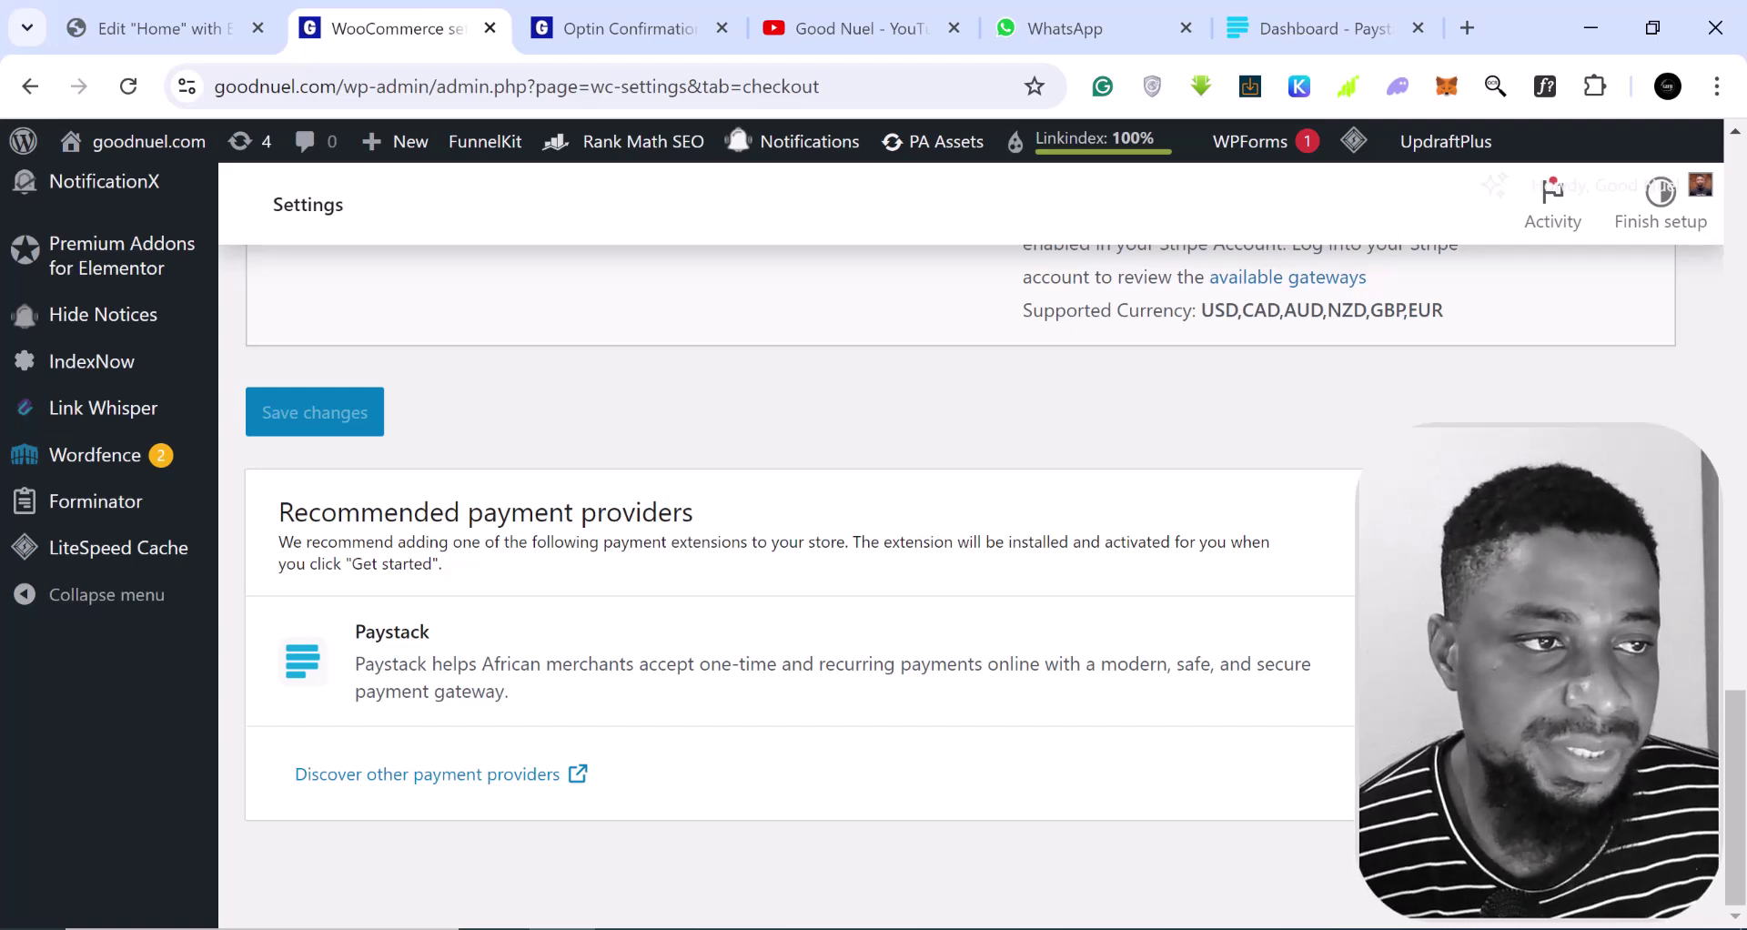
Step: Switch to the Paystack dashboard and open its API Keys & Webhooks settings
{"action": "left_click", "coordinate": [1335, 36]}
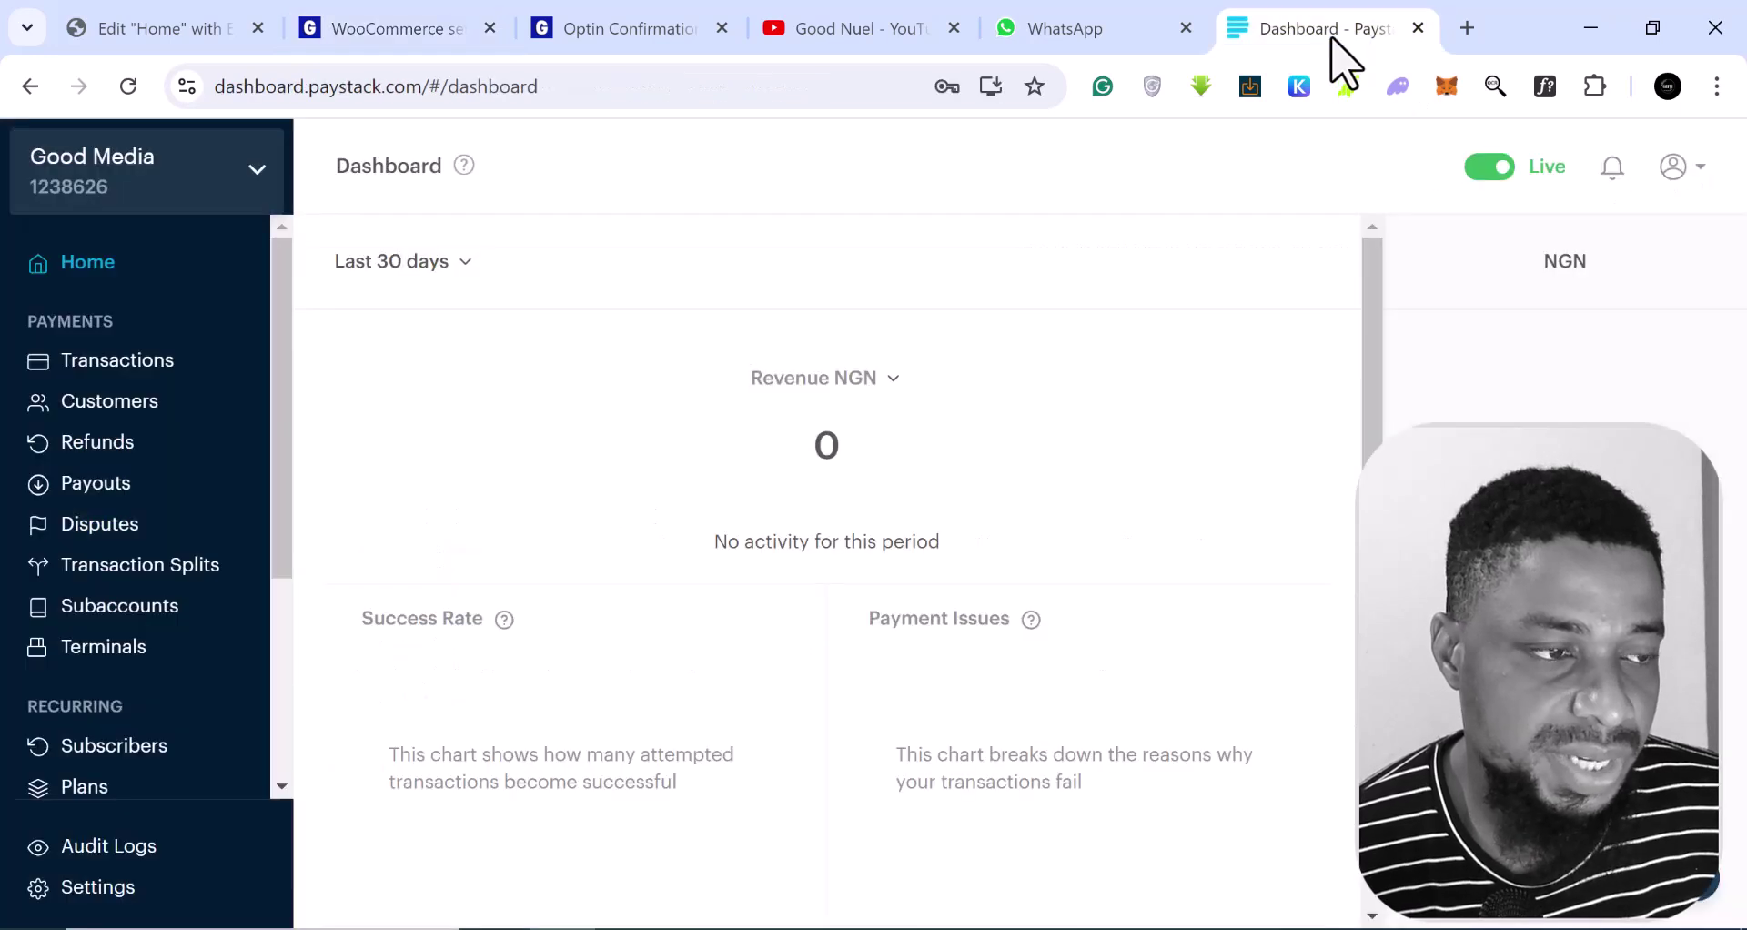
{"action": "left_click", "coordinate": [126, 896]}
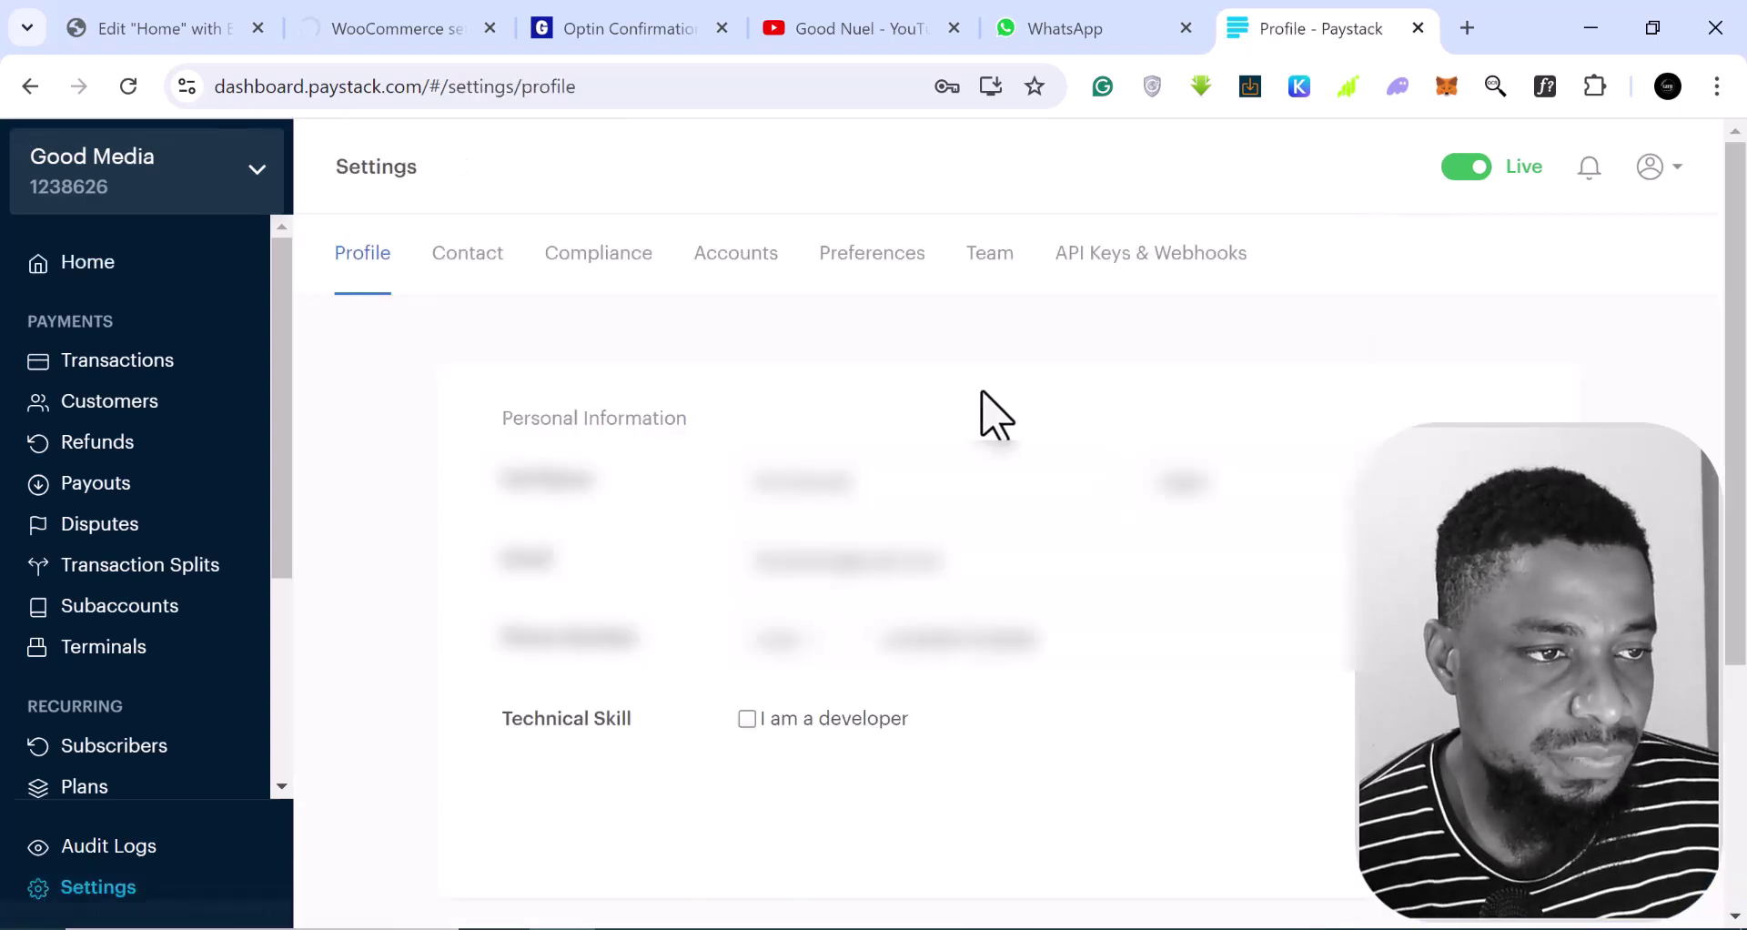
{"action": "left_click", "coordinate": [1110, 282]}
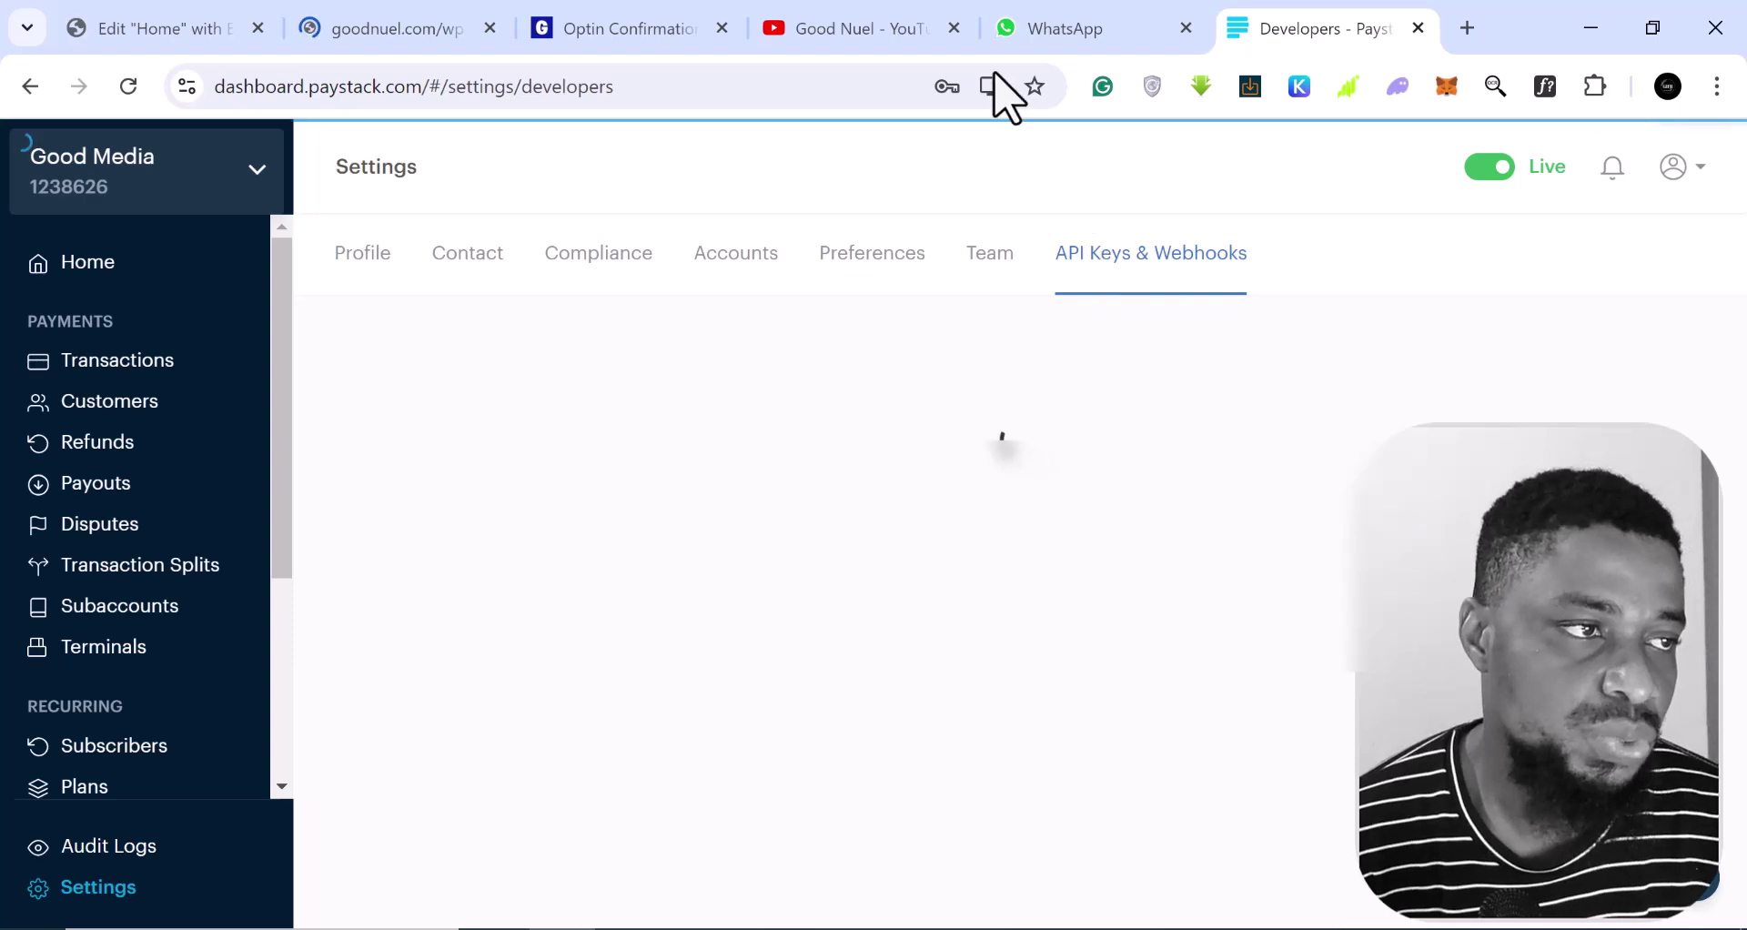
Step: Return to the Paystack settings in WooCommerce, dismiss the cache notice and enable Paystack
{"action": "left_click", "coordinate": [384, 31]}
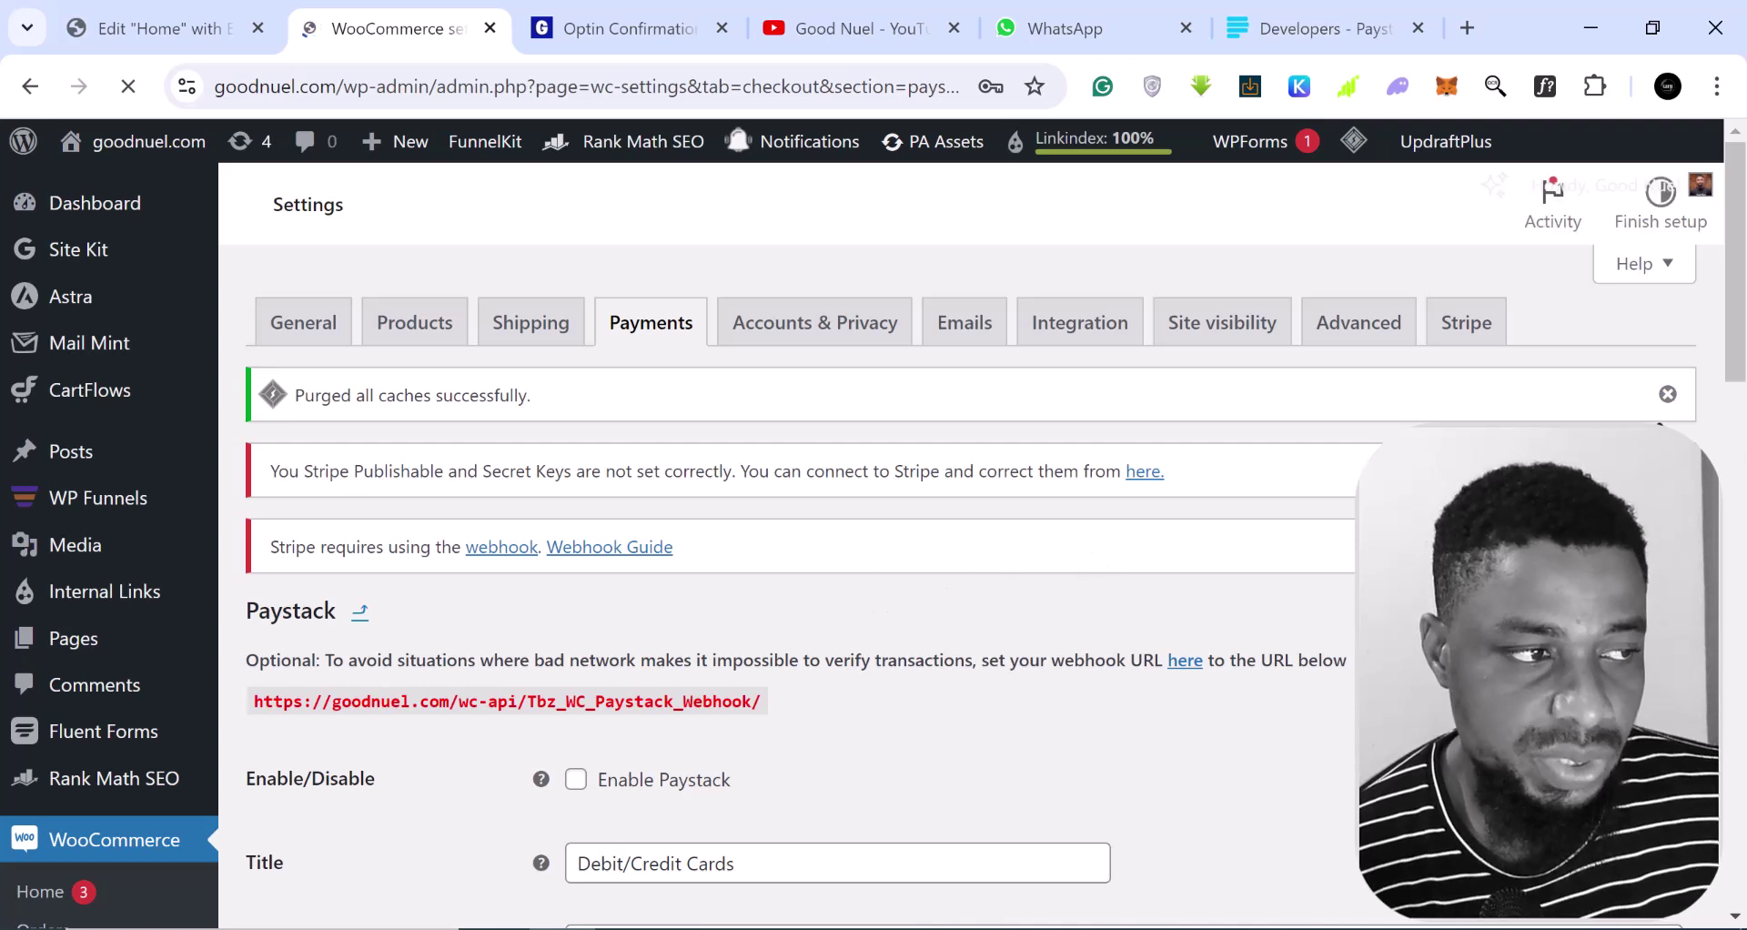
{"action": "left_click", "coordinate": [1667, 394]}
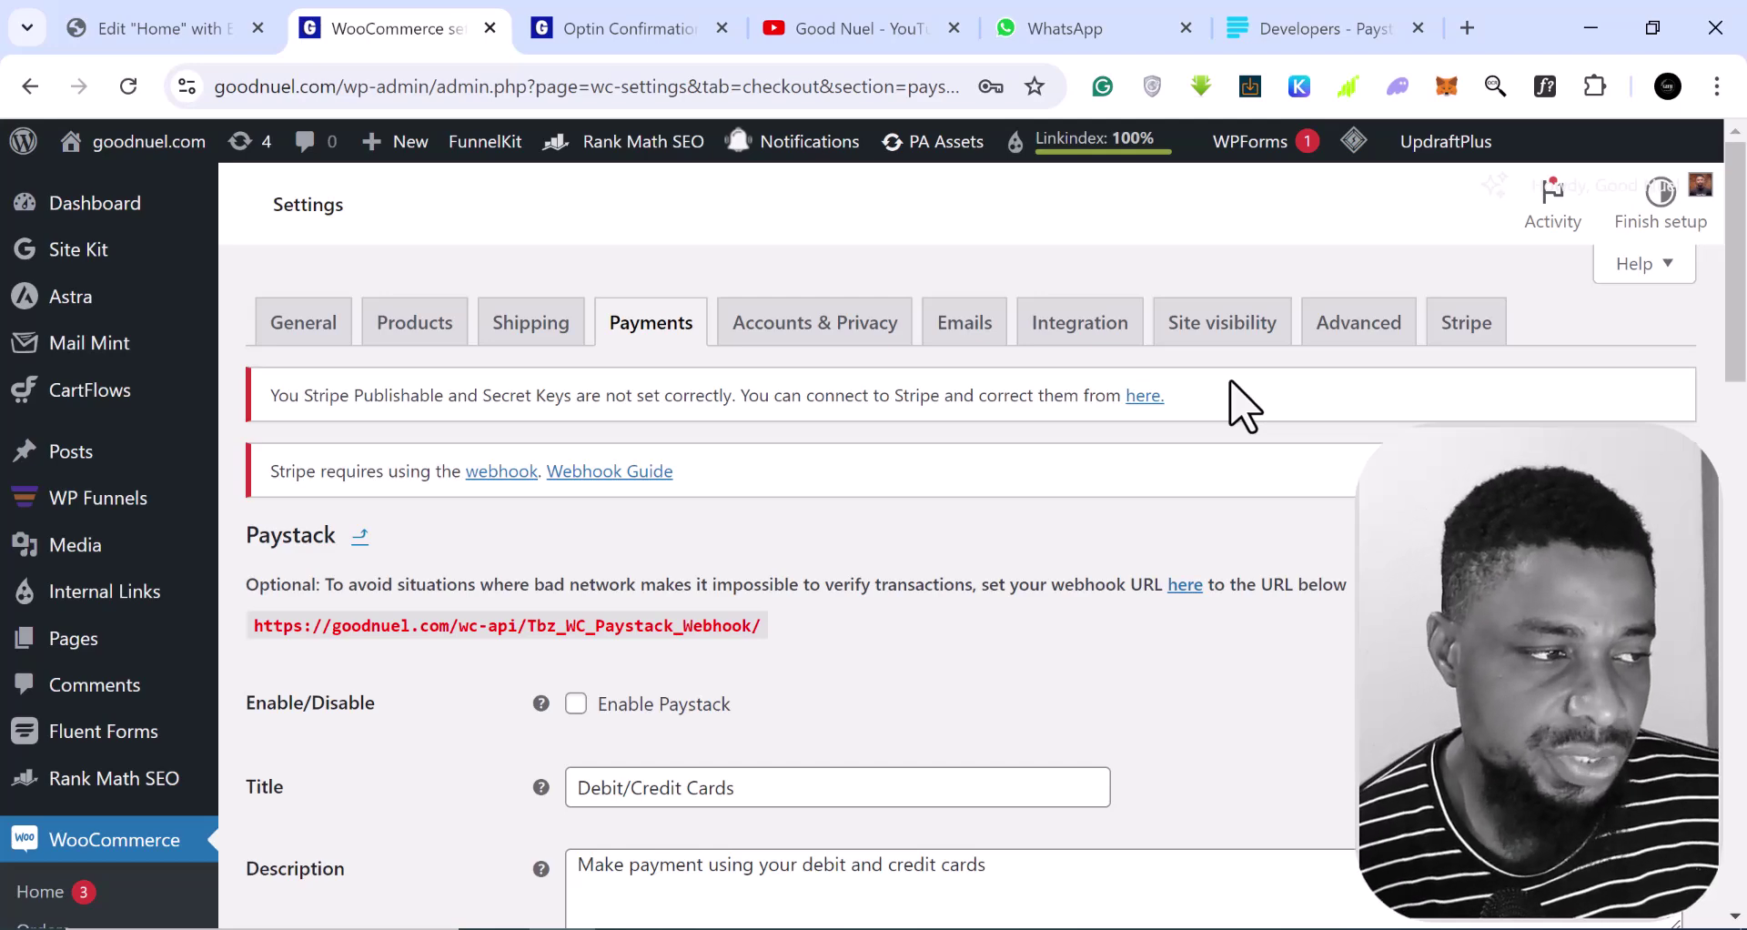
{"action": "scroll", "coordinate": [1240, 405], "scroll_direction": "down", "scroll_amount": 2}
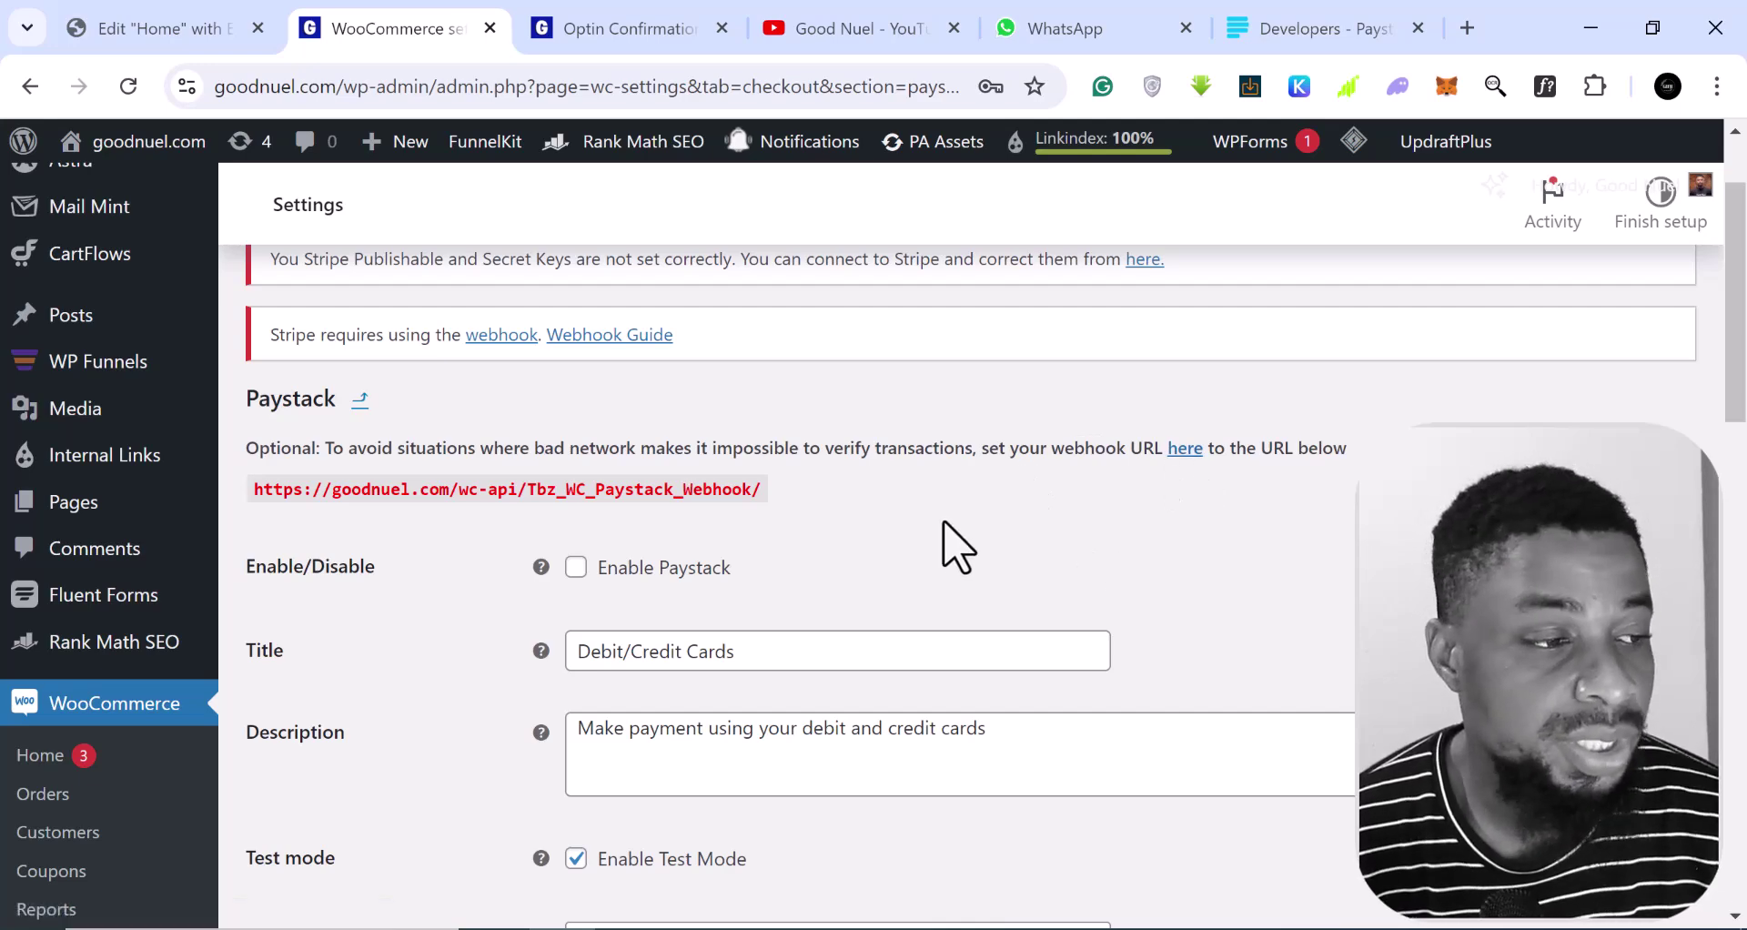
{"action": "scroll", "coordinate": [912, 538], "scroll_direction": "down", "scroll_amount": 1}
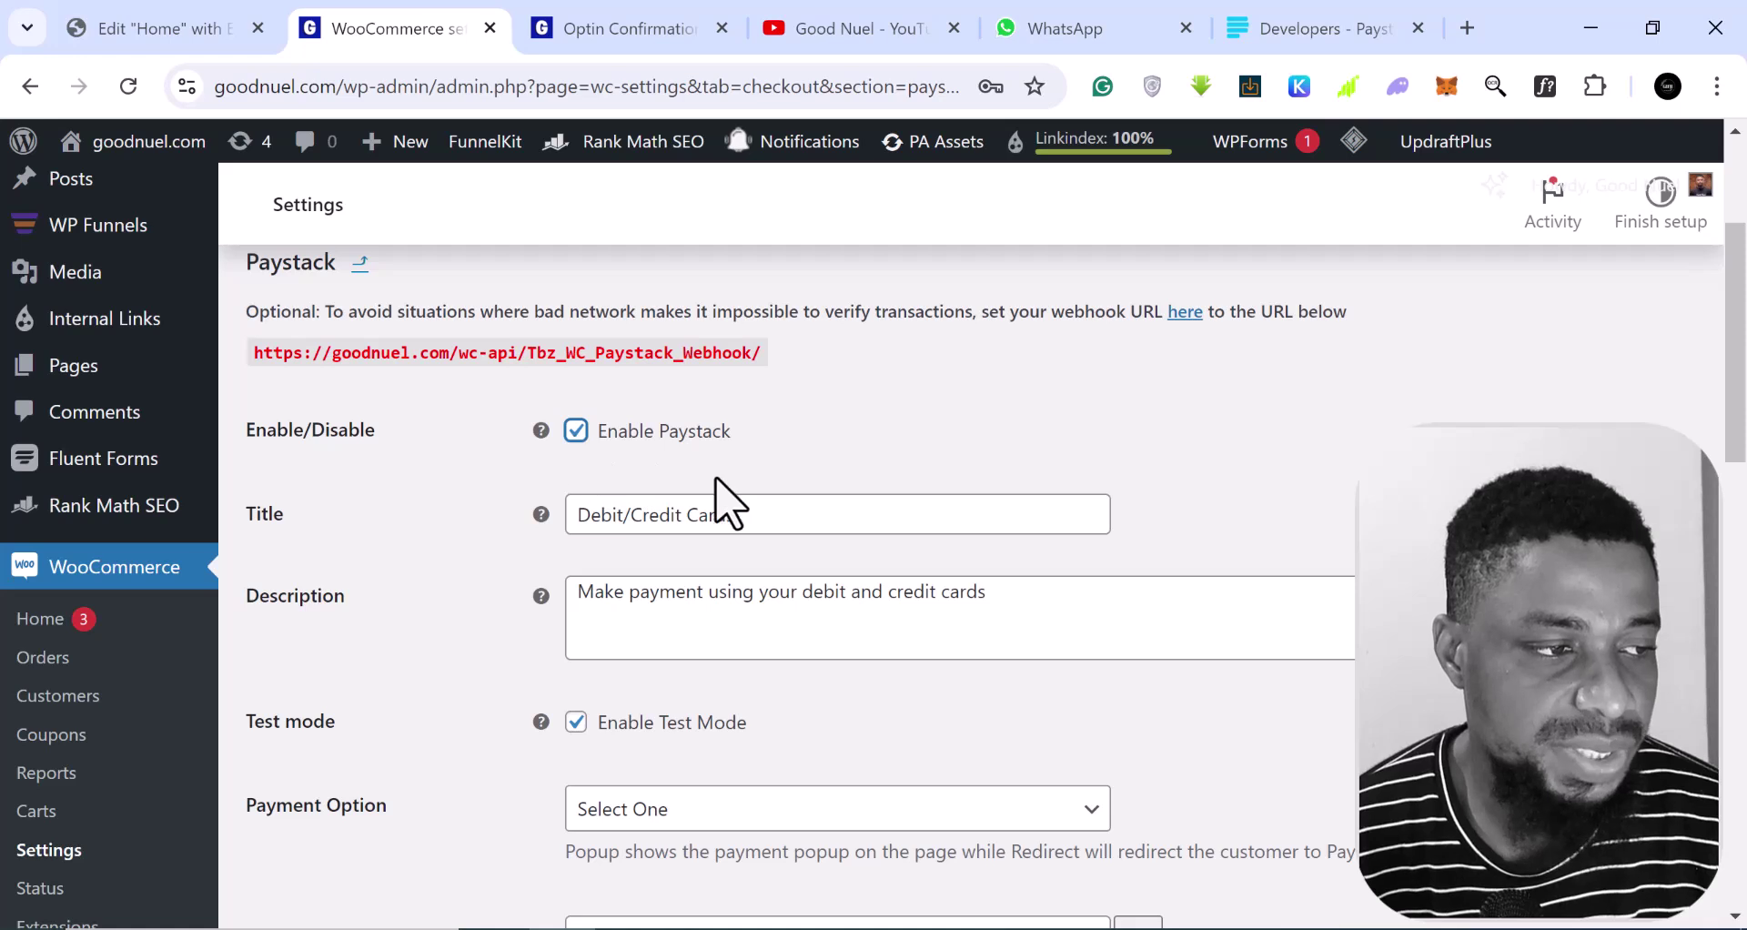
Step: Review the choices offered for the Paystack payment option, leaving it at Select One
{"action": "scroll", "coordinate": [713, 496], "scroll_direction": "down", "scroll_amount": 1}
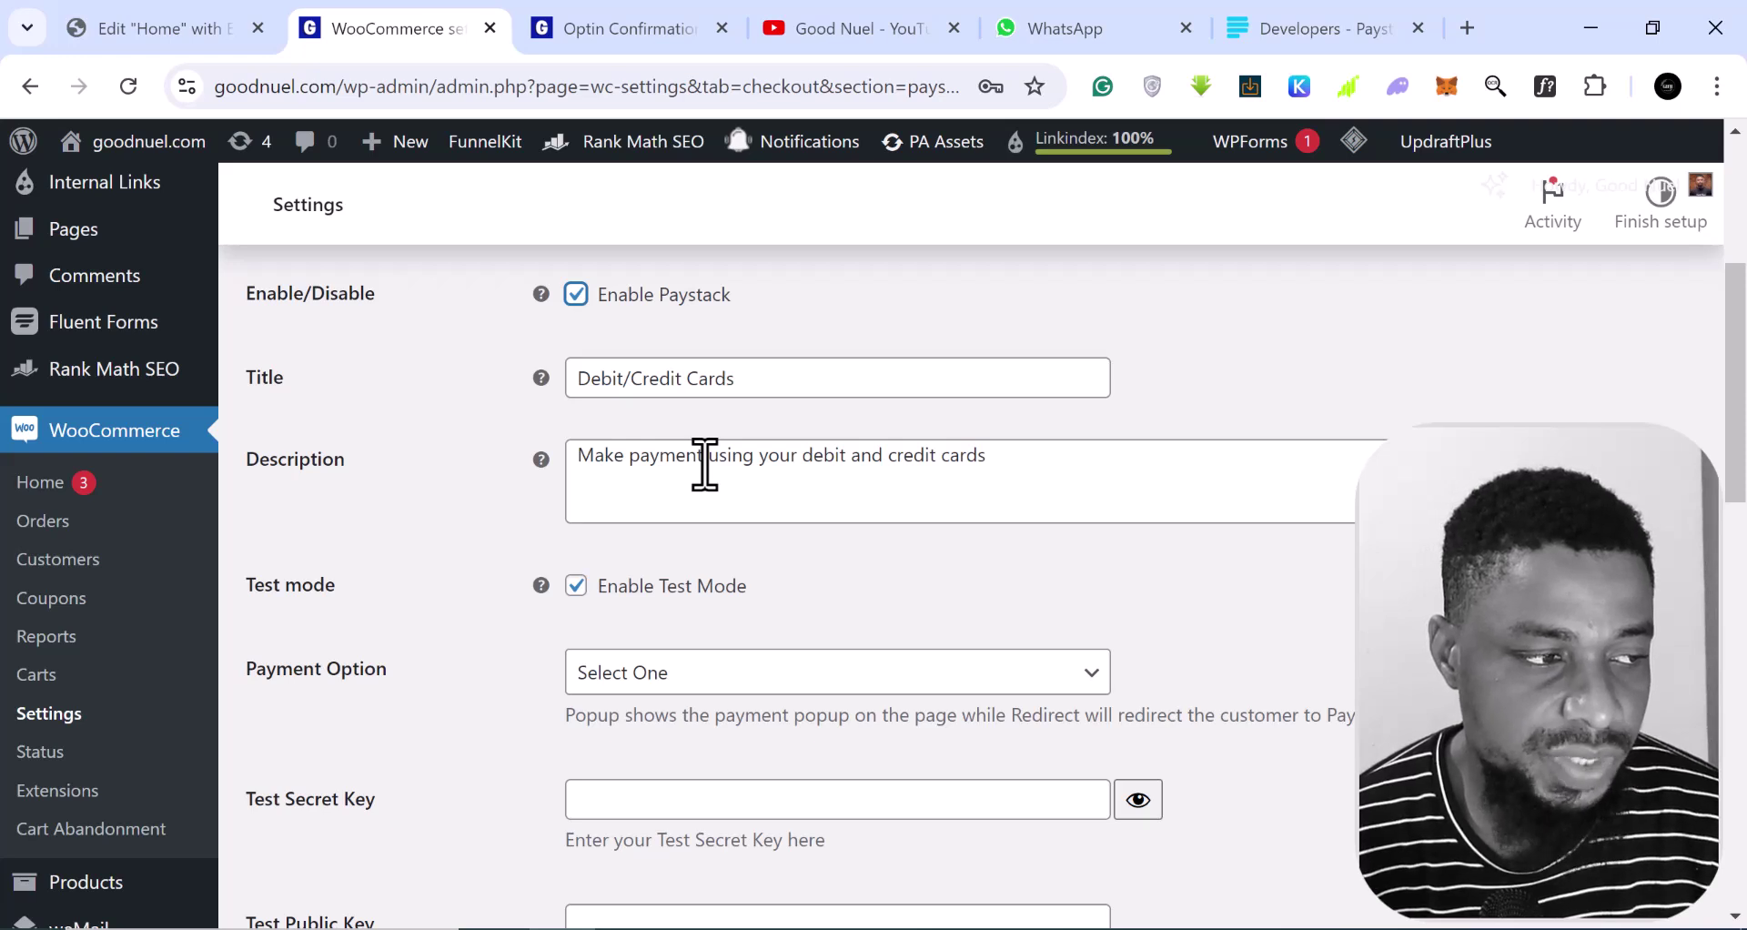
{"action": "scroll", "coordinate": [705, 464], "scroll_direction": "down", "scroll_amount": 1}
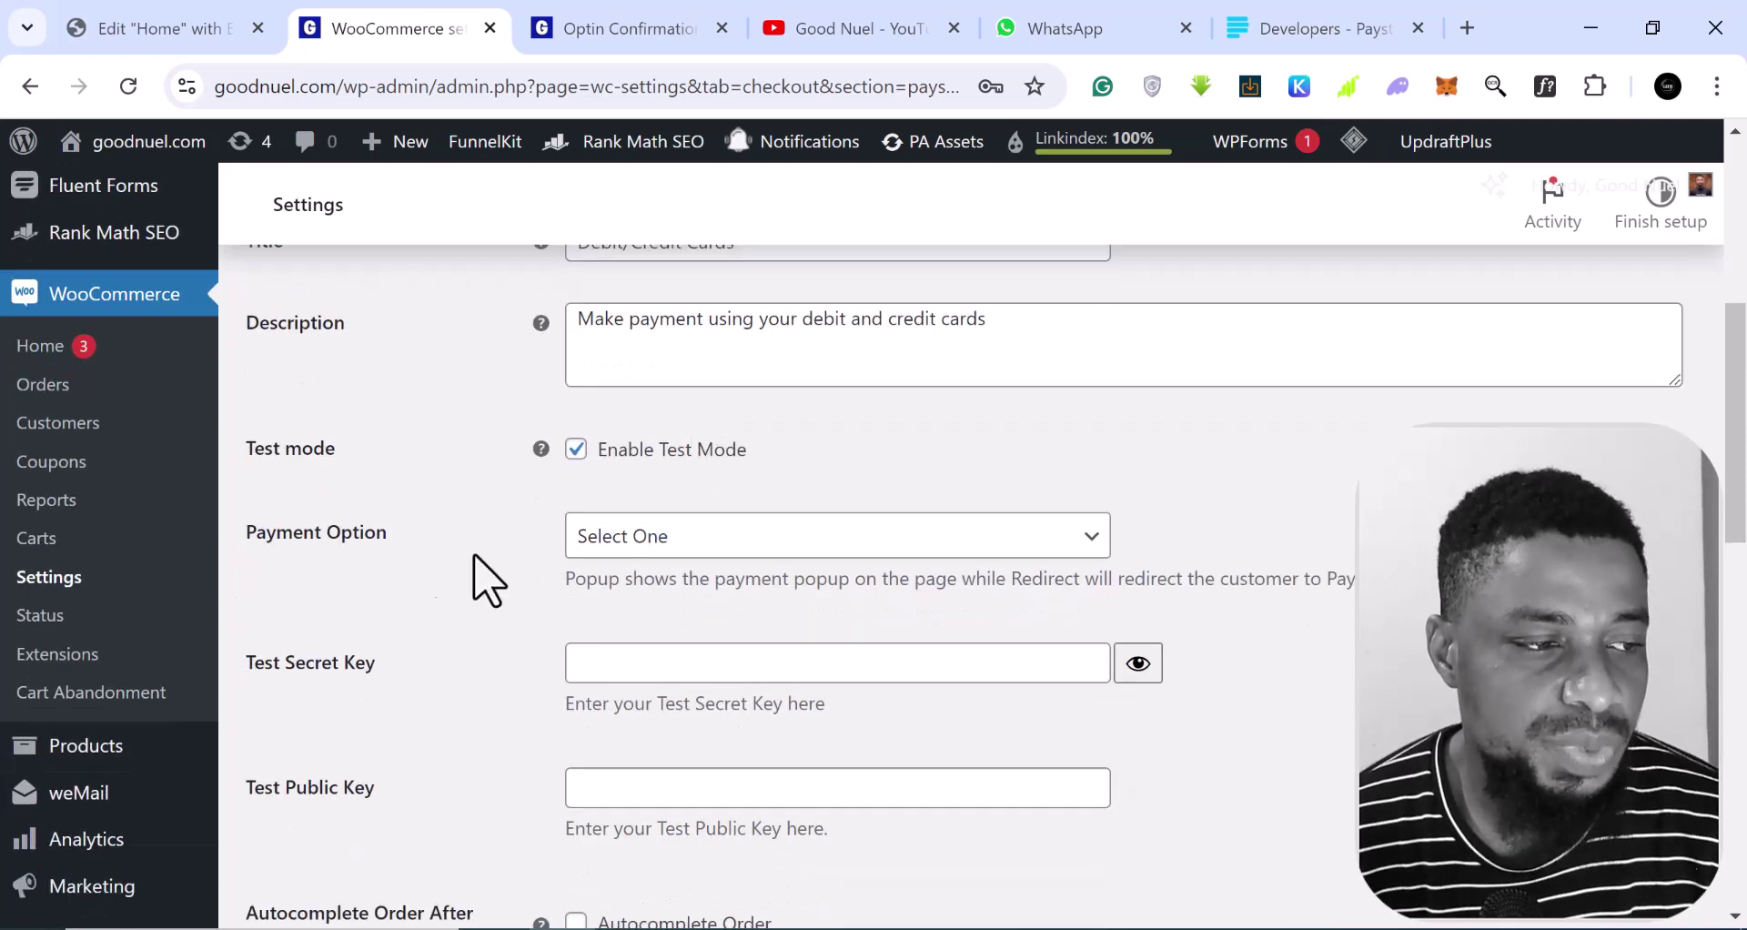
{"action": "left_click", "coordinate": [1085, 544]}
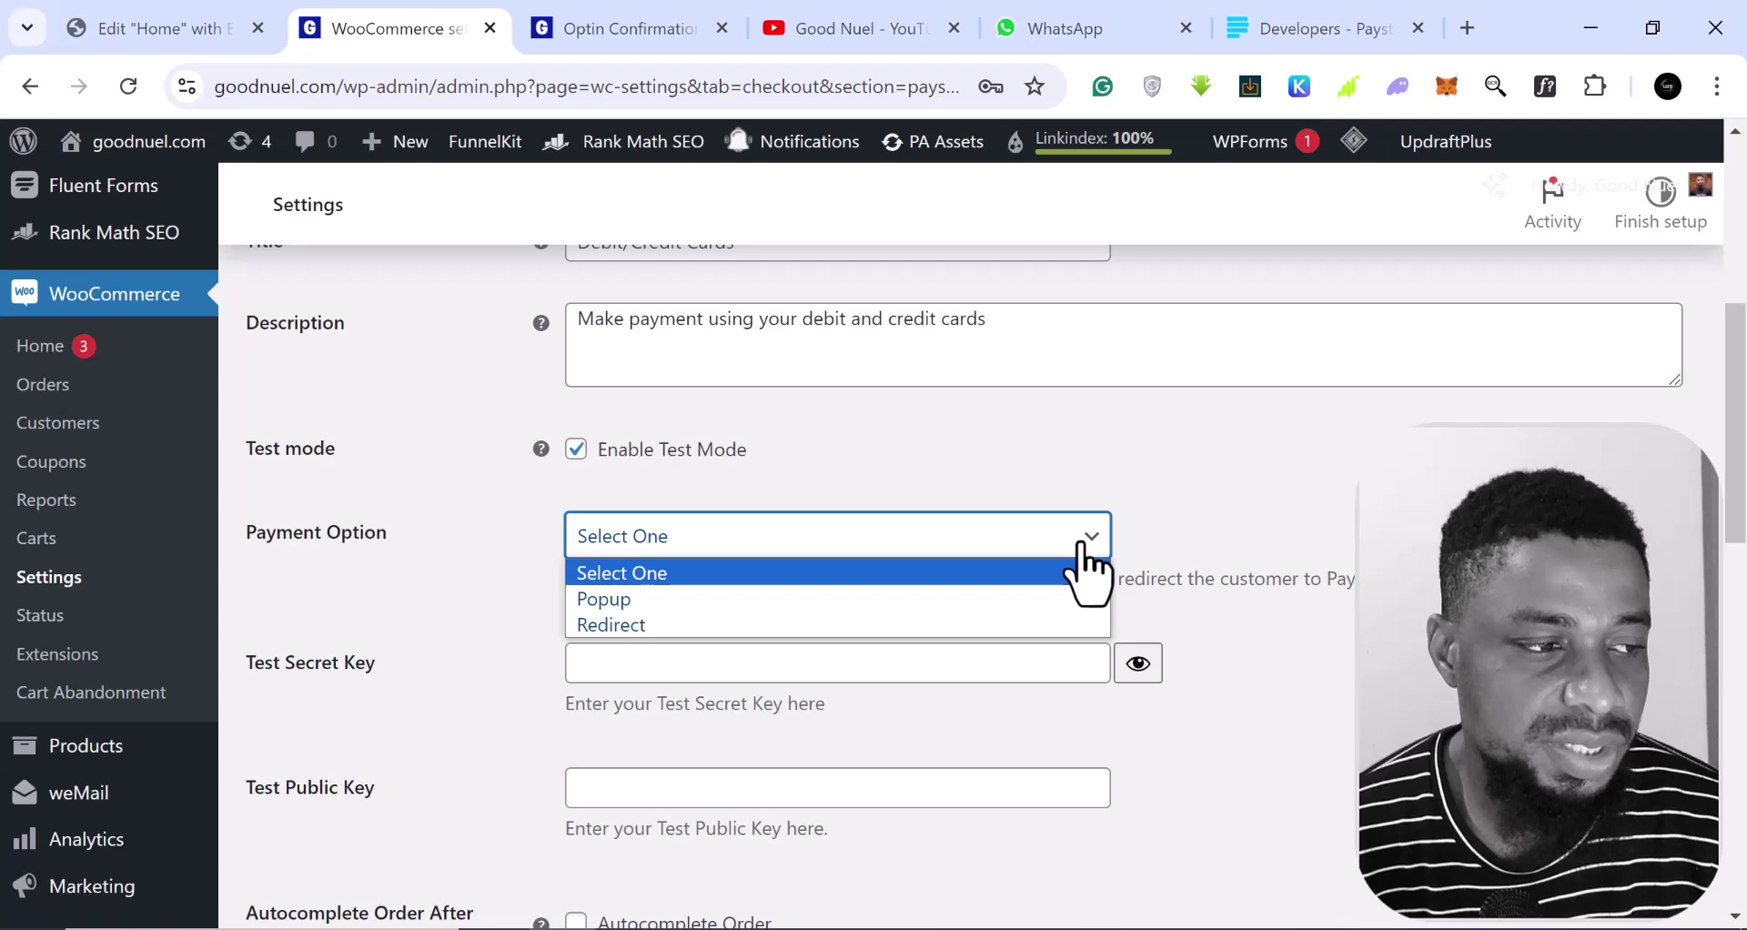
{"action": "left_click", "coordinate": [716, 572]}
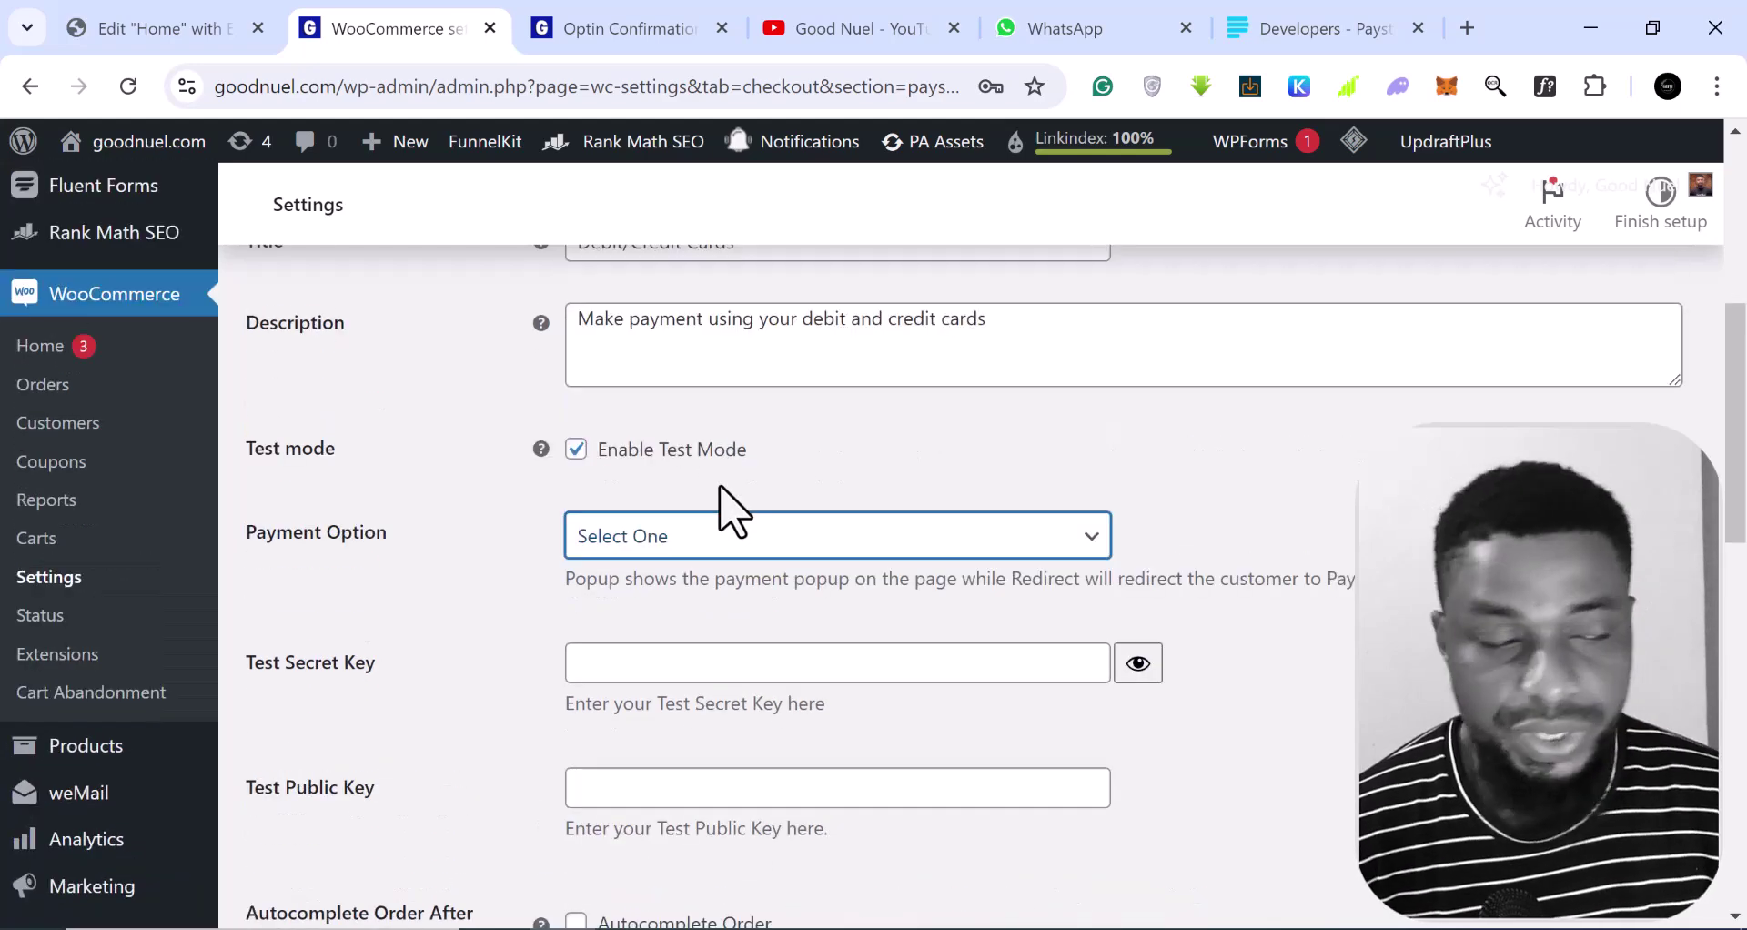
Step: Compare the live mode and test mode API key sections in the Paystack dashboard settings
{"action": "left_click", "coordinate": [1294, 25]}
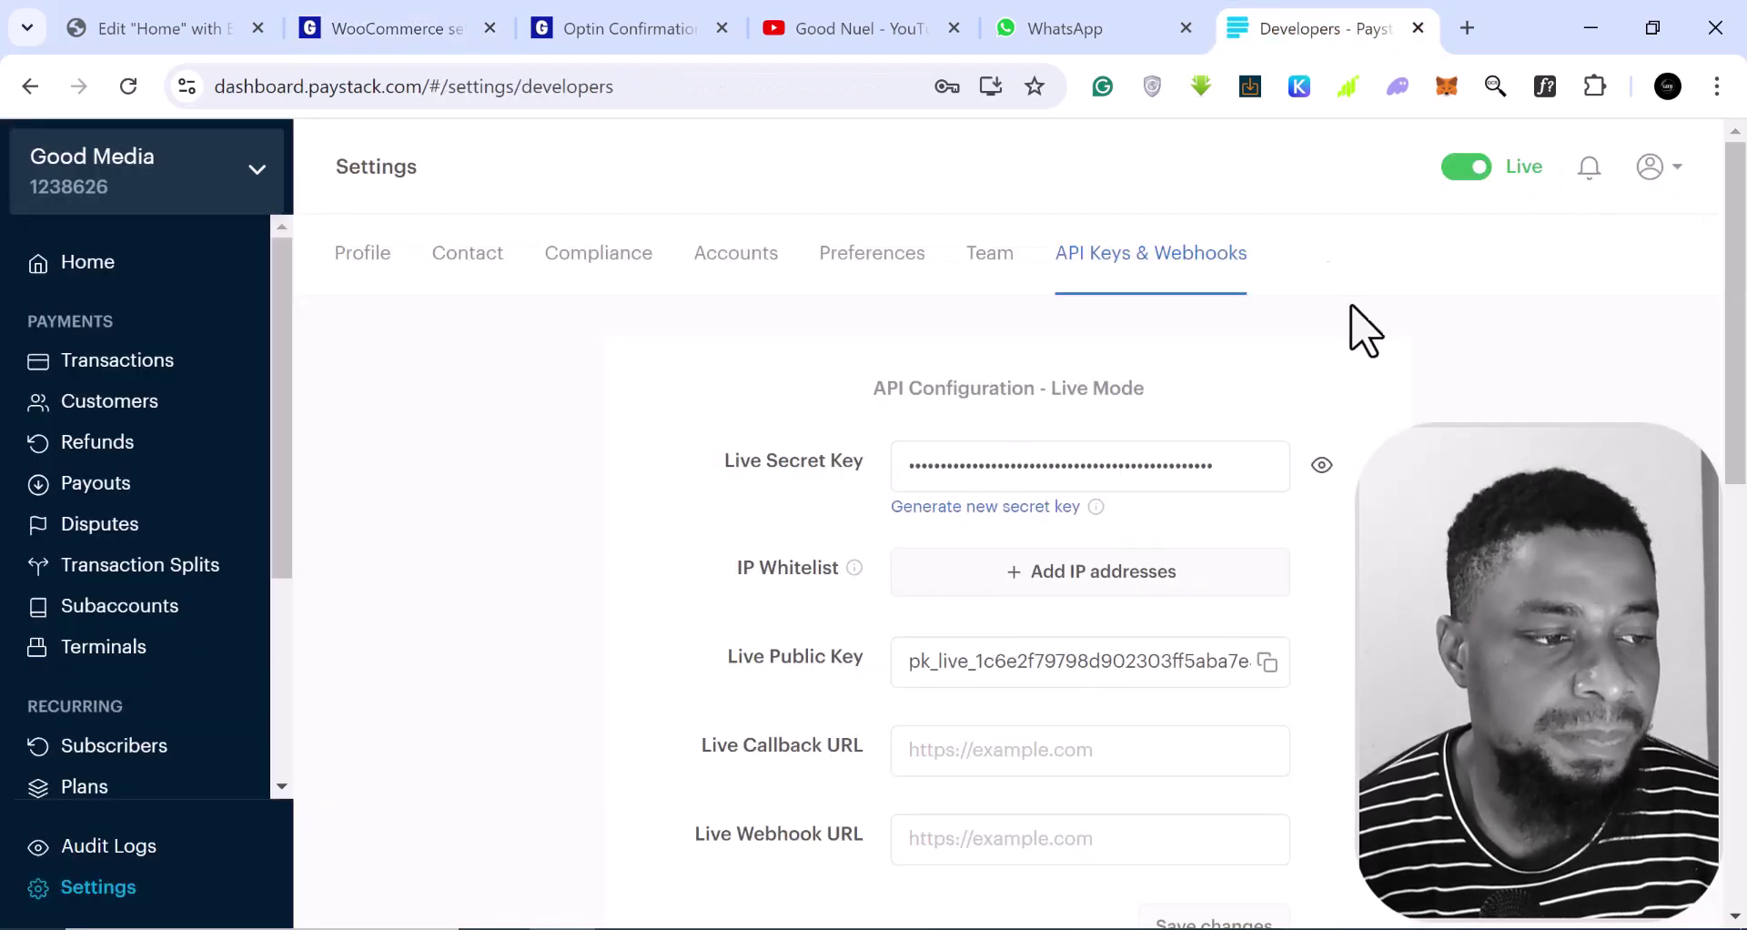
{"action": "scroll", "coordinate": [1045, 550], "scroll_direction": "down", "scroll_amount": 6}
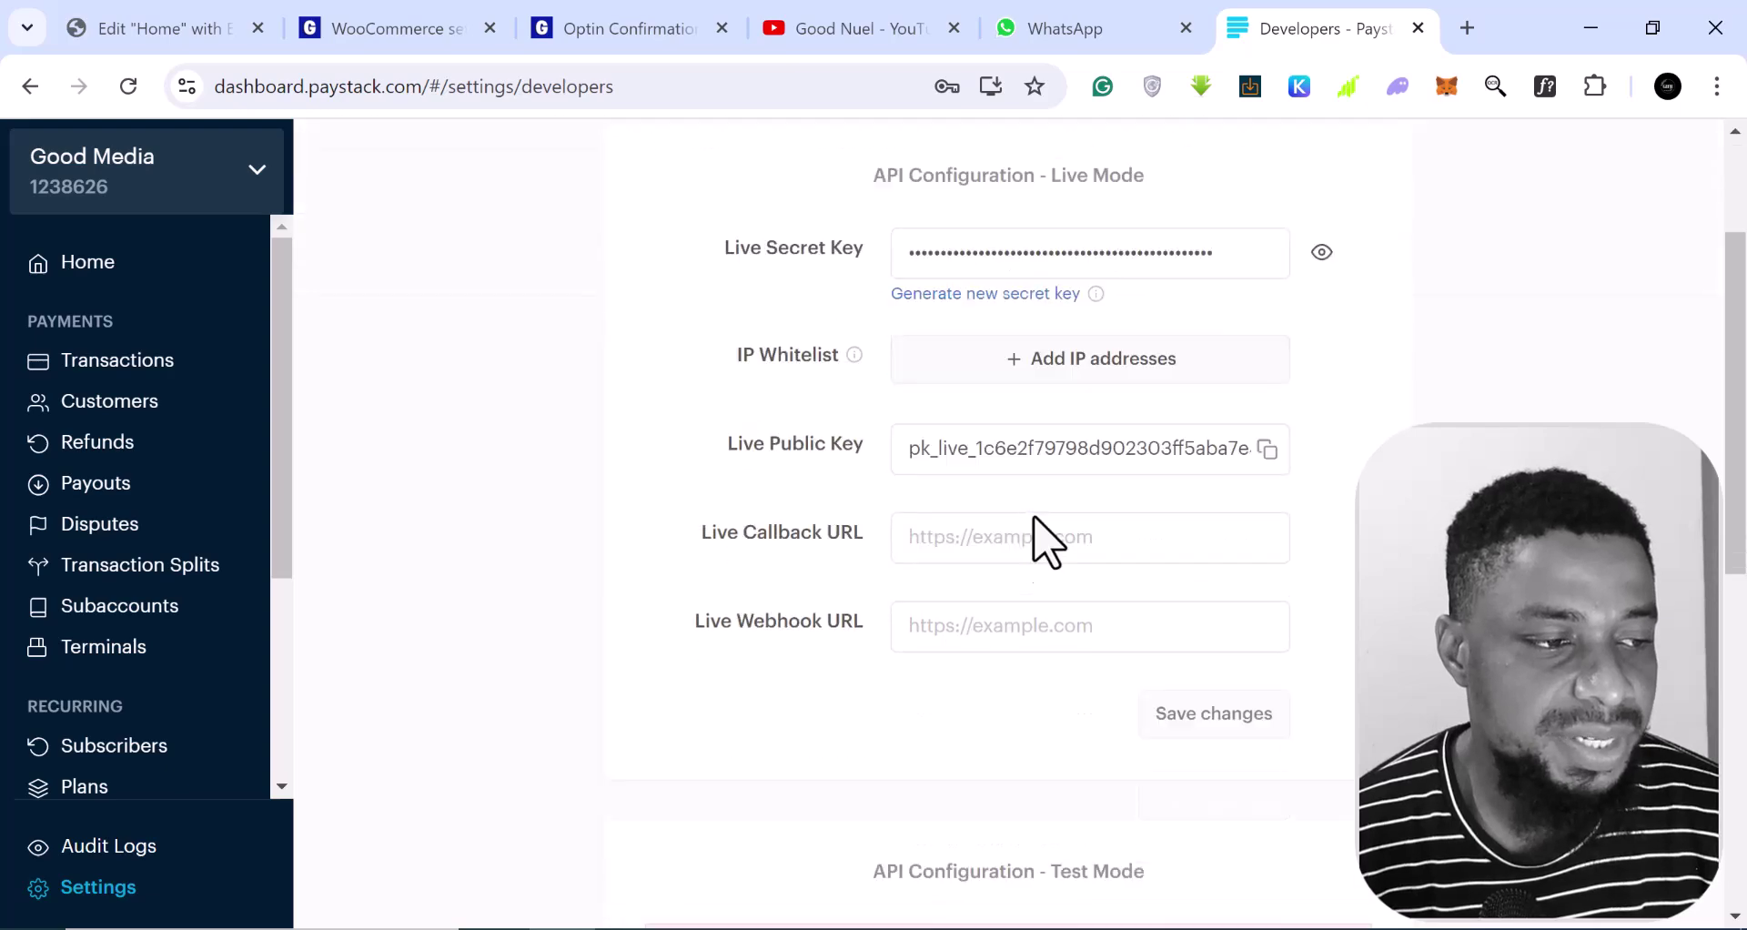
{"action": "scroll", "coordinate": [1033, 515], "scroll_direction": "down", "scroll_amount": 1}
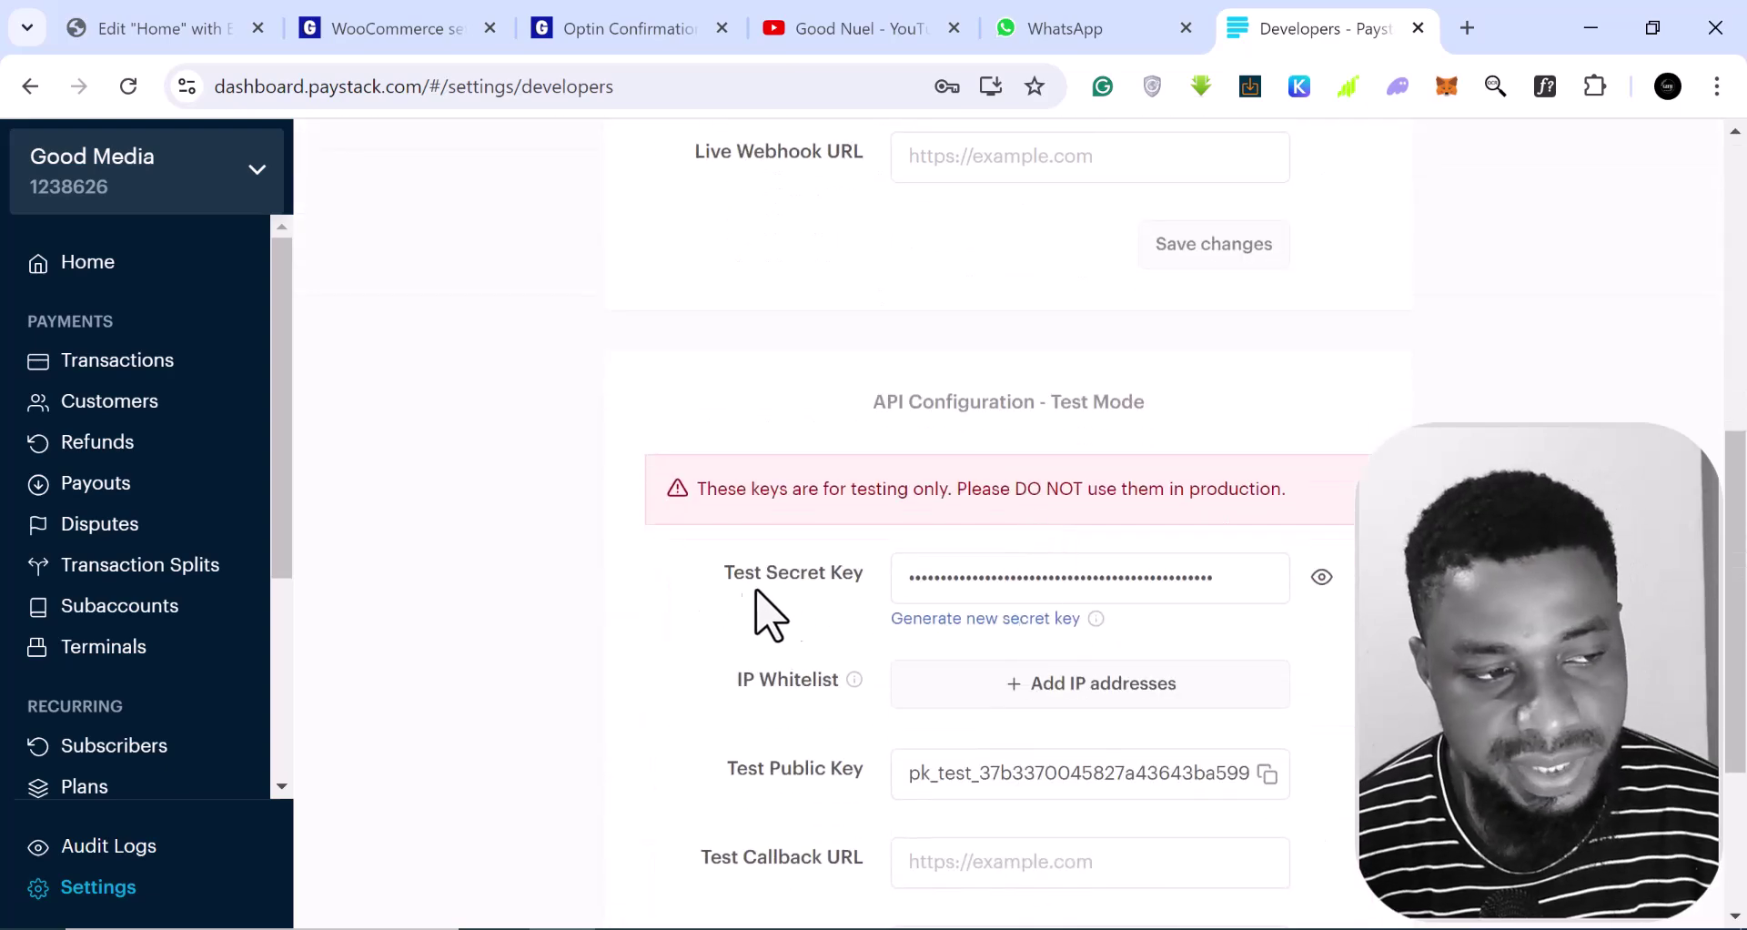
{"action": "scroll", "coordinate": [832, 614], "scroll_direction": "down", "scroll_amount": 1}
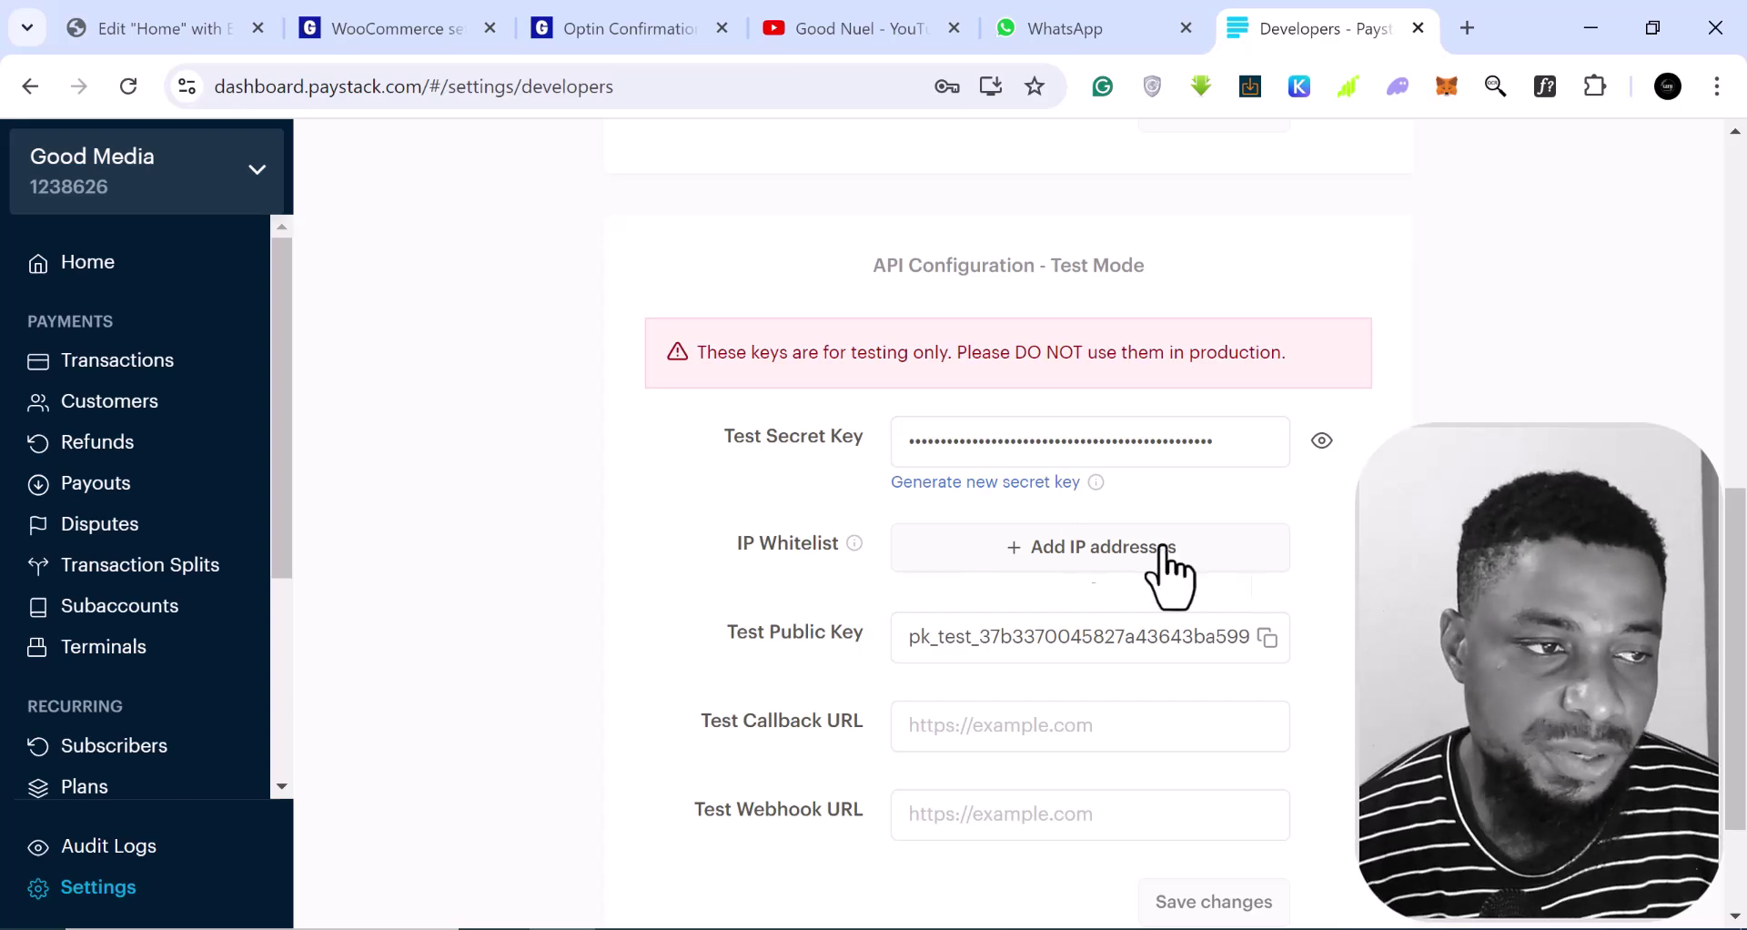
{"action": "scroll", "coordinate": [1026, 507], "scroll_direction": "up", "scroll_amount": 8}
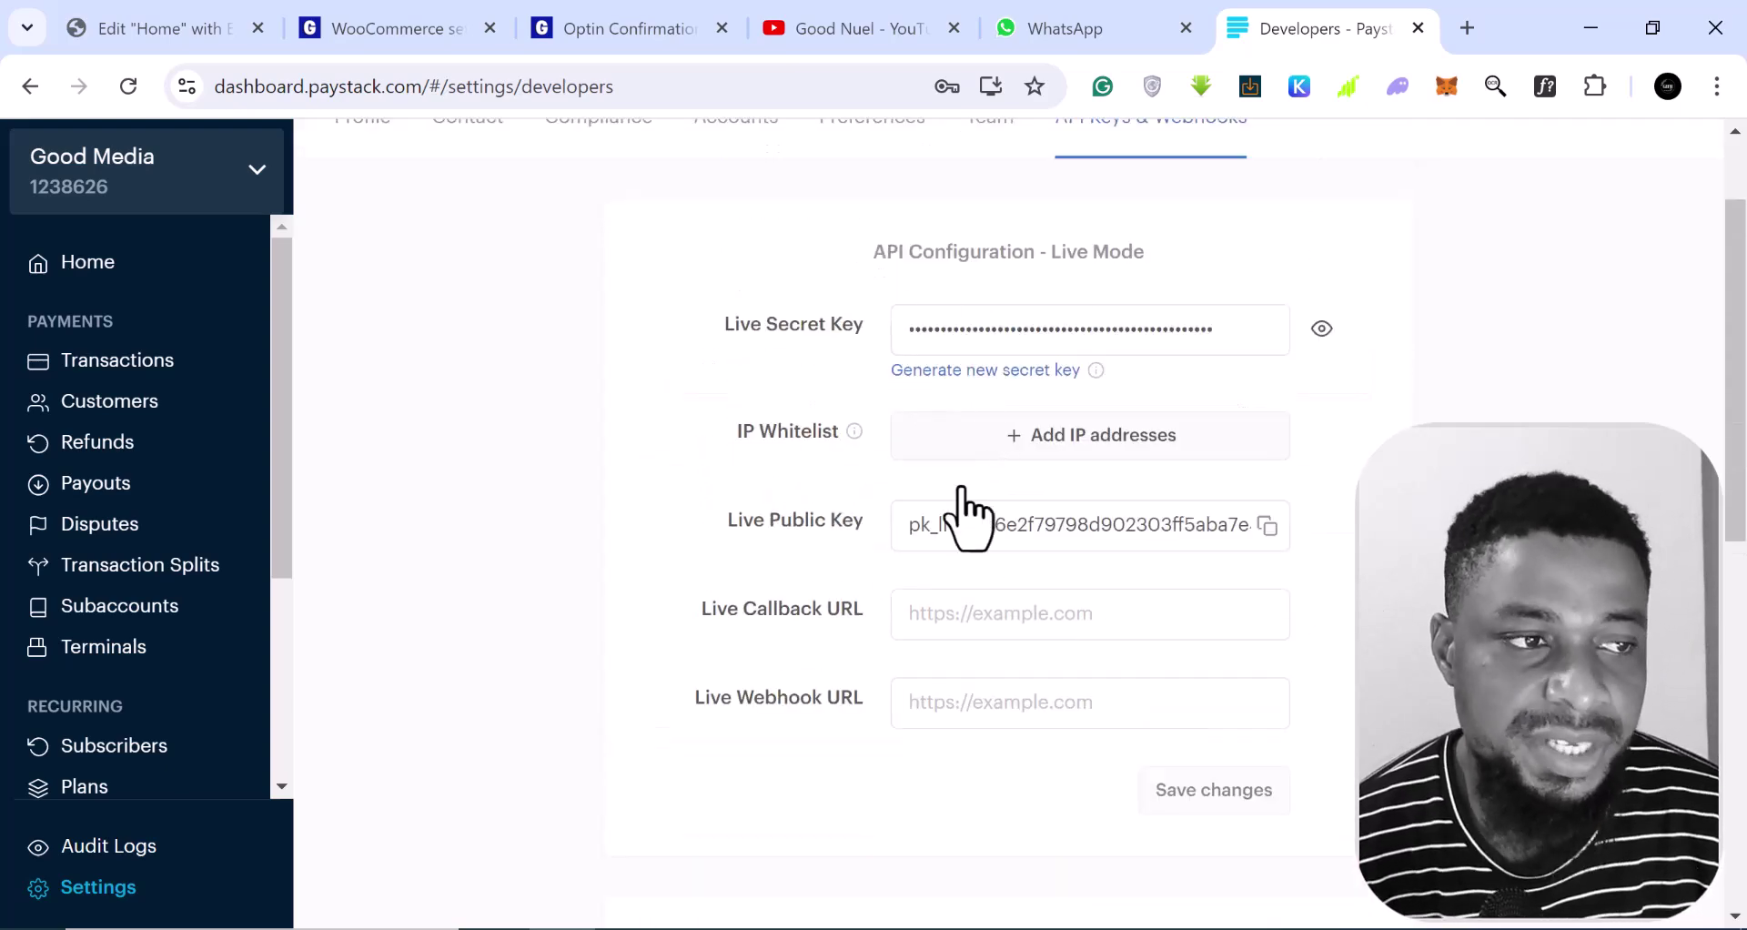
{"action": "scroll", "coordinate": [974, 573], "scroll_direction": "down", "scroll_amount": 8}
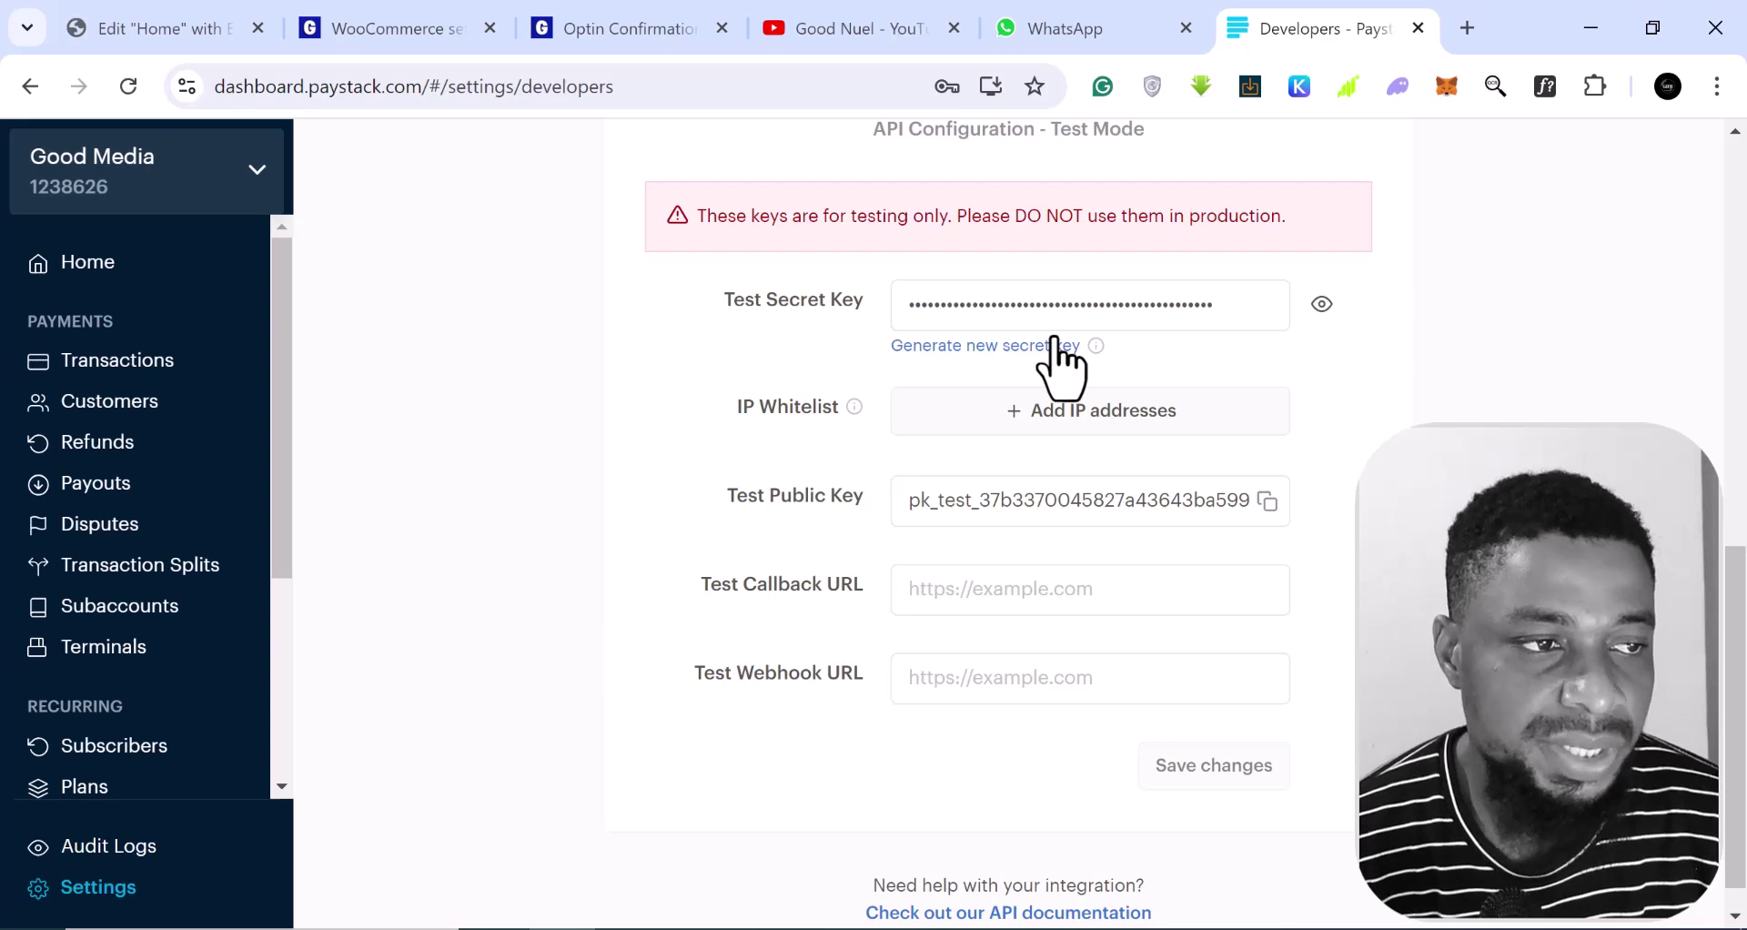
{"action": "scroll", "coordinate": [1055, 345], "scroll_direction": "up", "scroll_amount": 8}
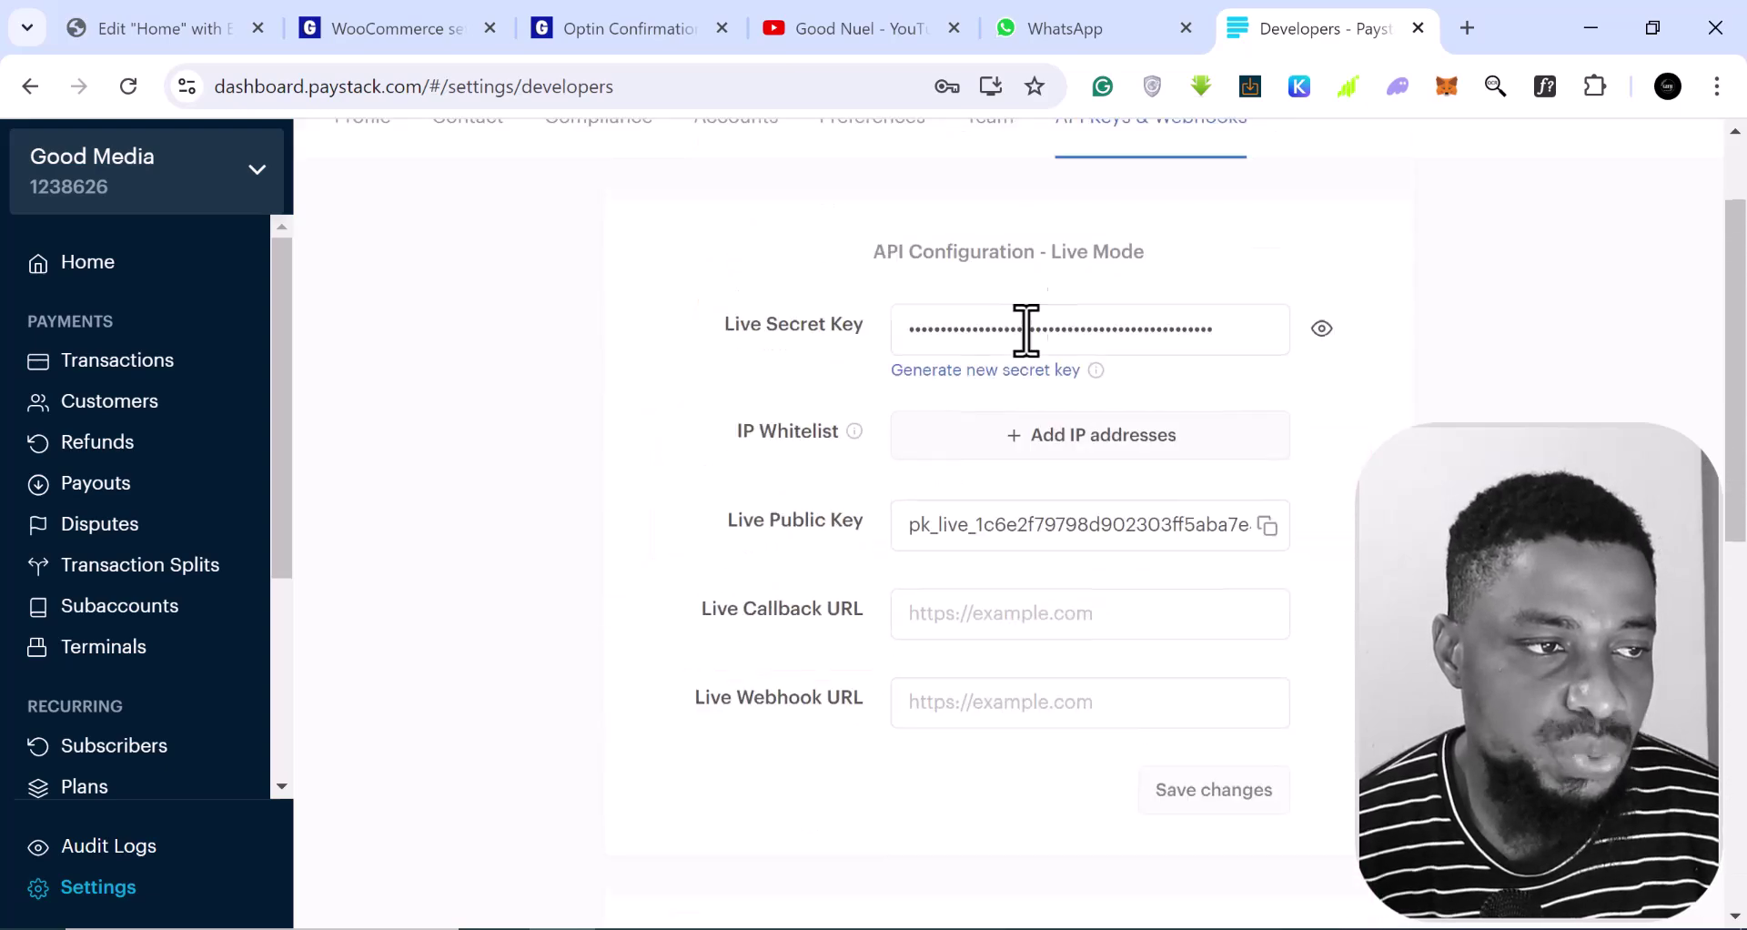
Step: Turn off test mode in WooCommerce's Paystack settings so that it uses the live secret and public keys
{"action": "left_click", "coordinate": [392, 27]}
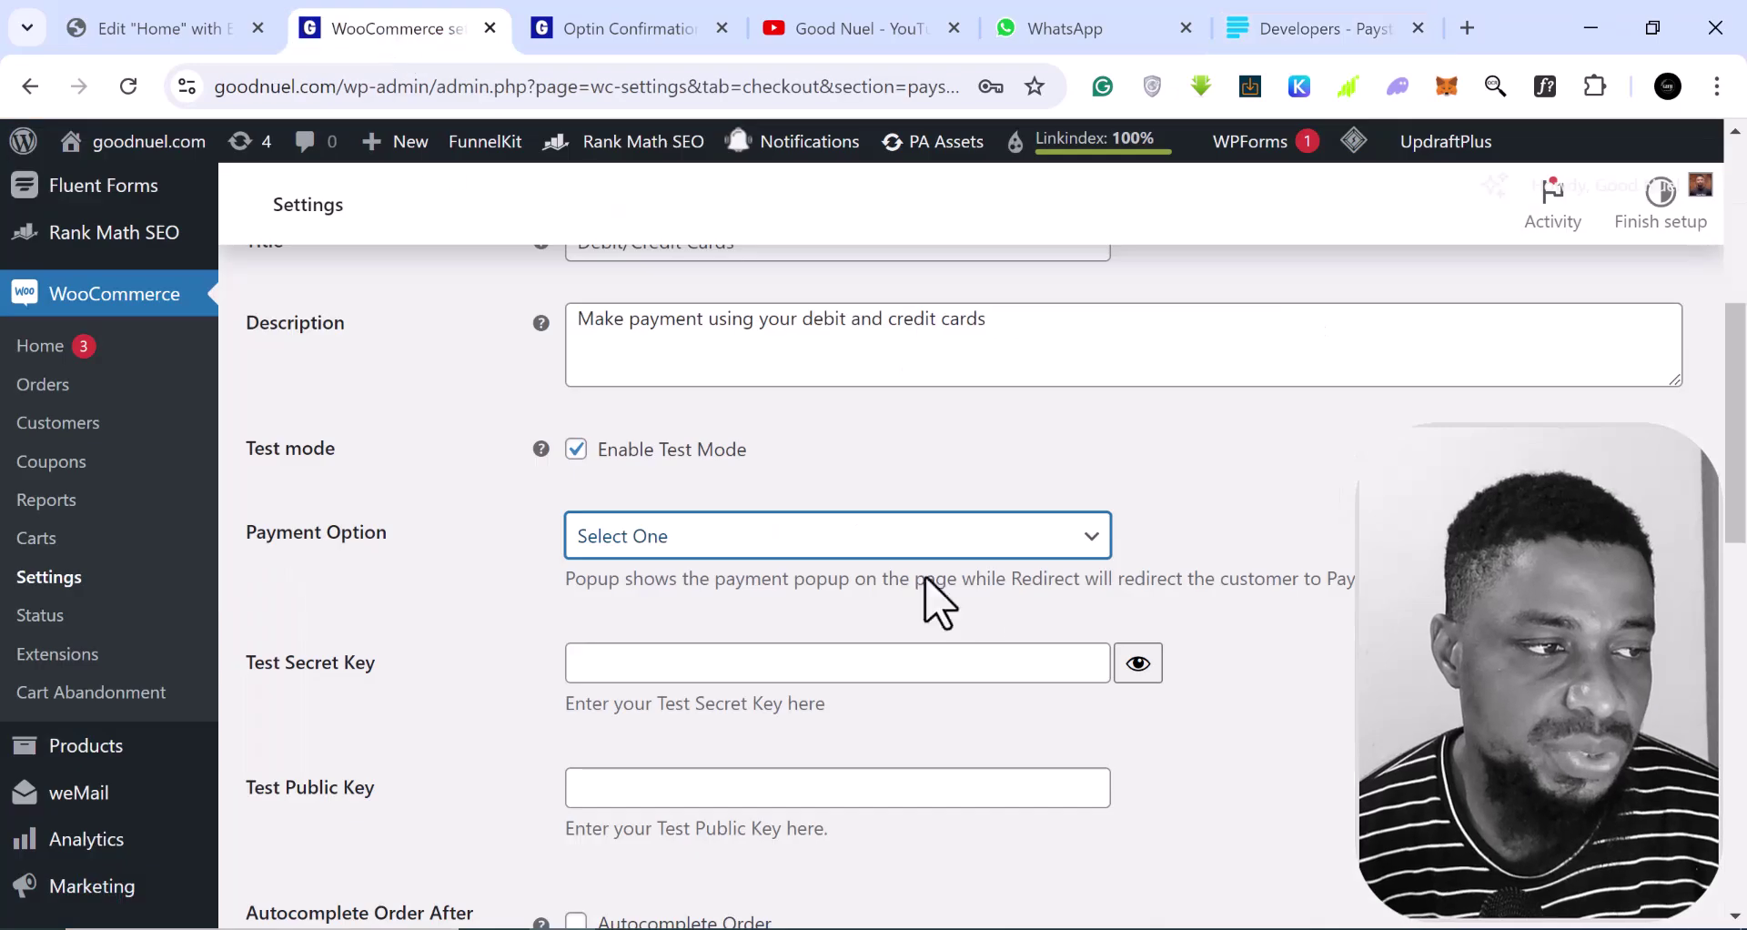
{"action": "left_click", "coordinate": [575, 451]}
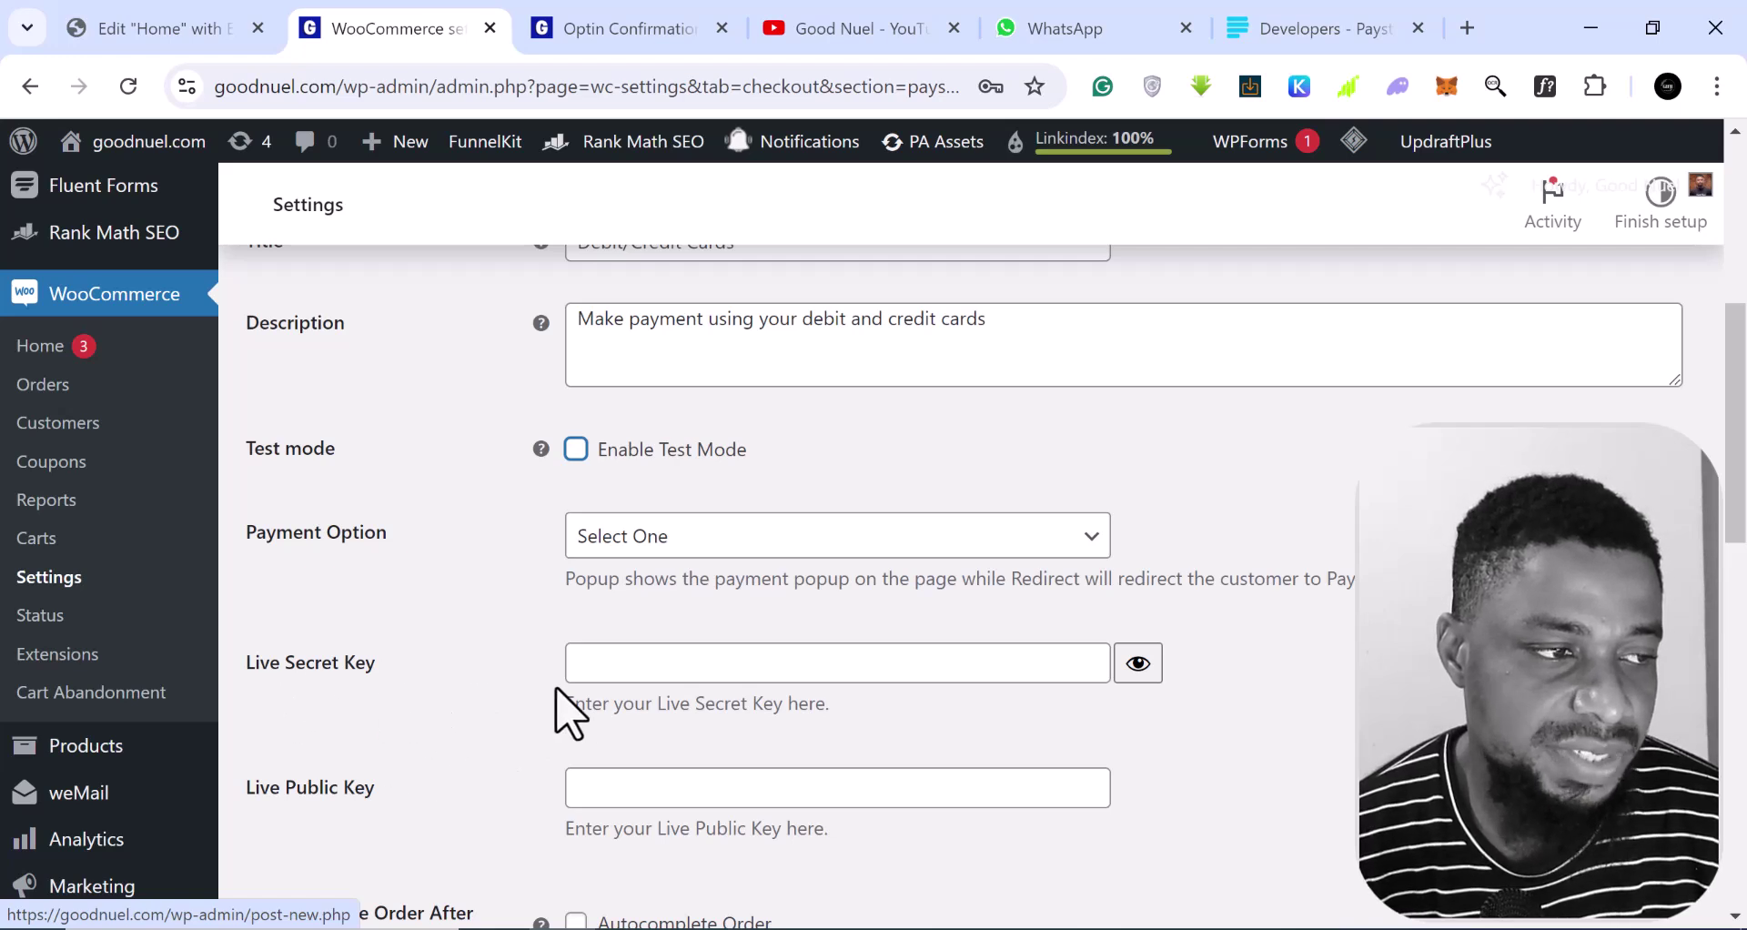
{"action": "left_click", "coordinate": [578, 455]}
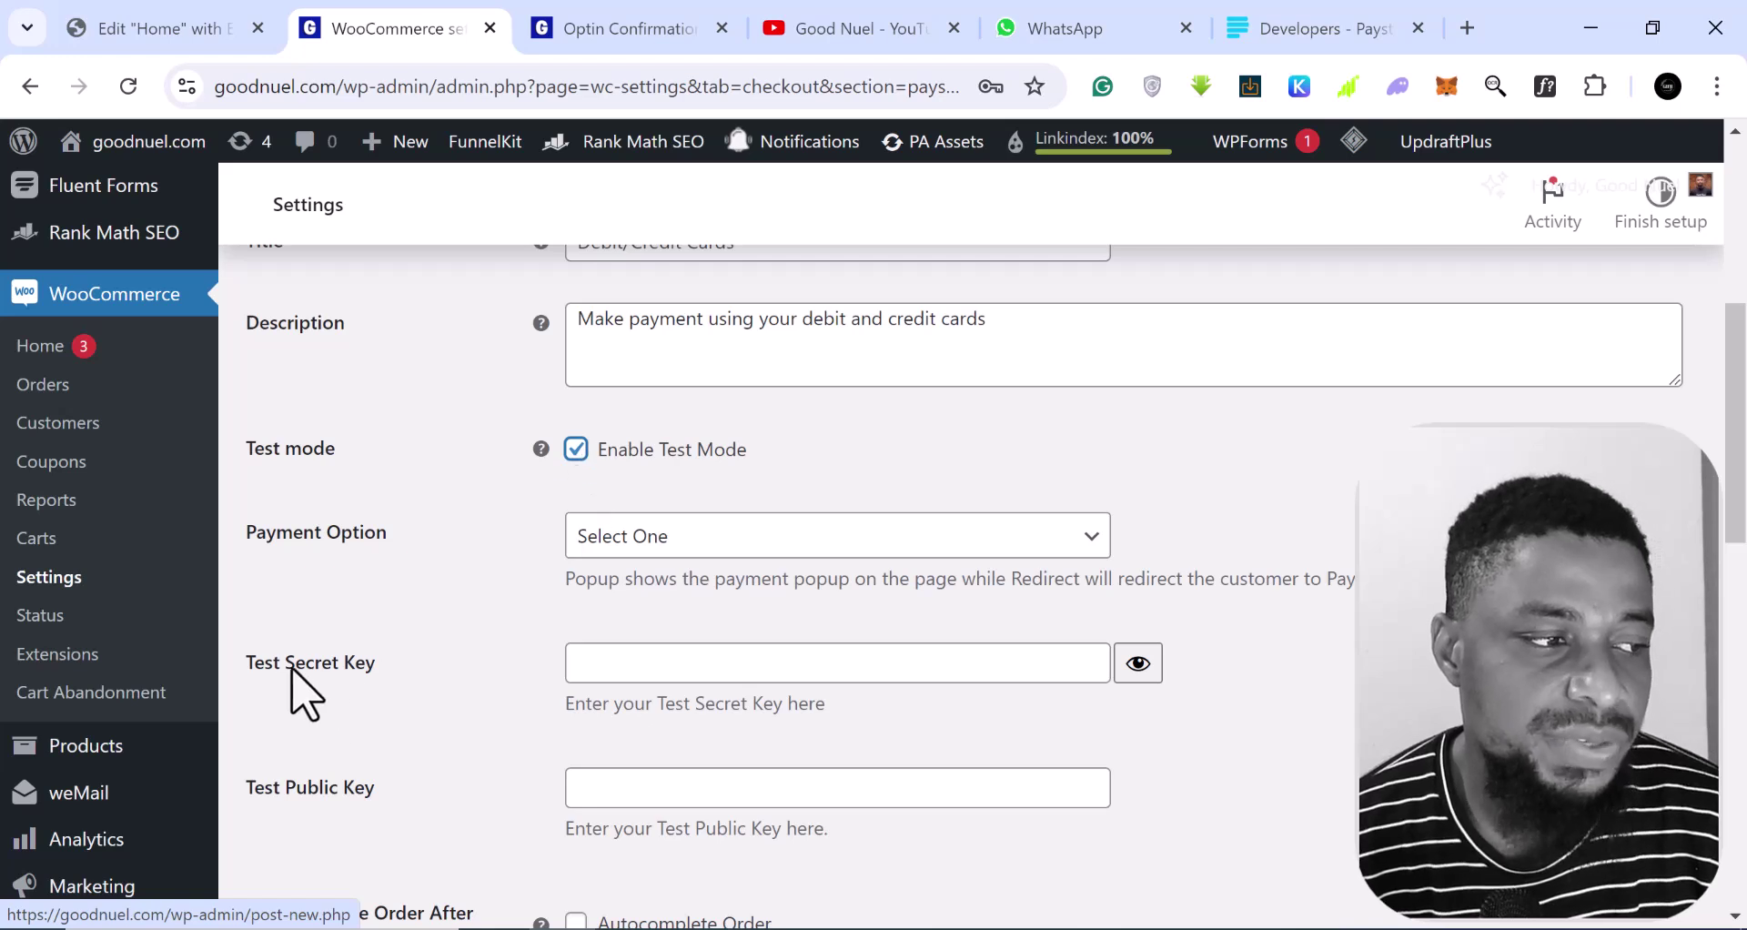
{"action": "left_click", "coordinate": [577, 452]}
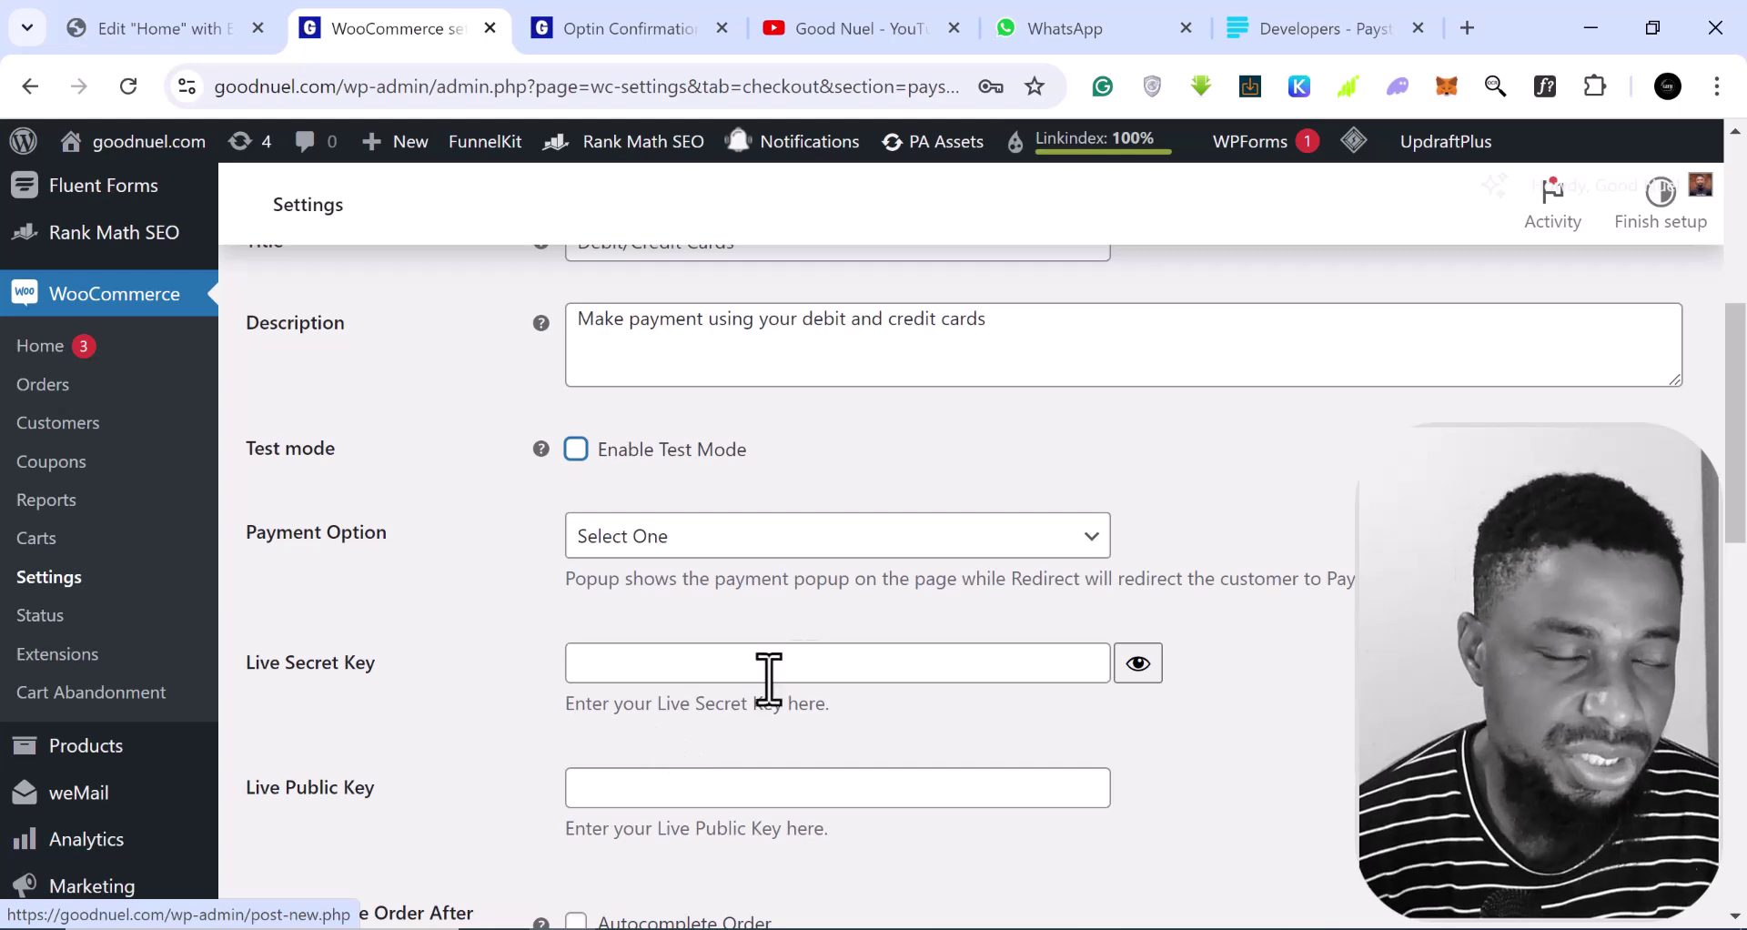
Step: Reveal the live secret key in the Paystack dashboard by entering the account password
{"action": "left_click", "coordinate": [1320, 37]}
{"action": "scroll", "coordinate": [1161, 439], "scroll_direction": "up", "scroll_amount": 2}
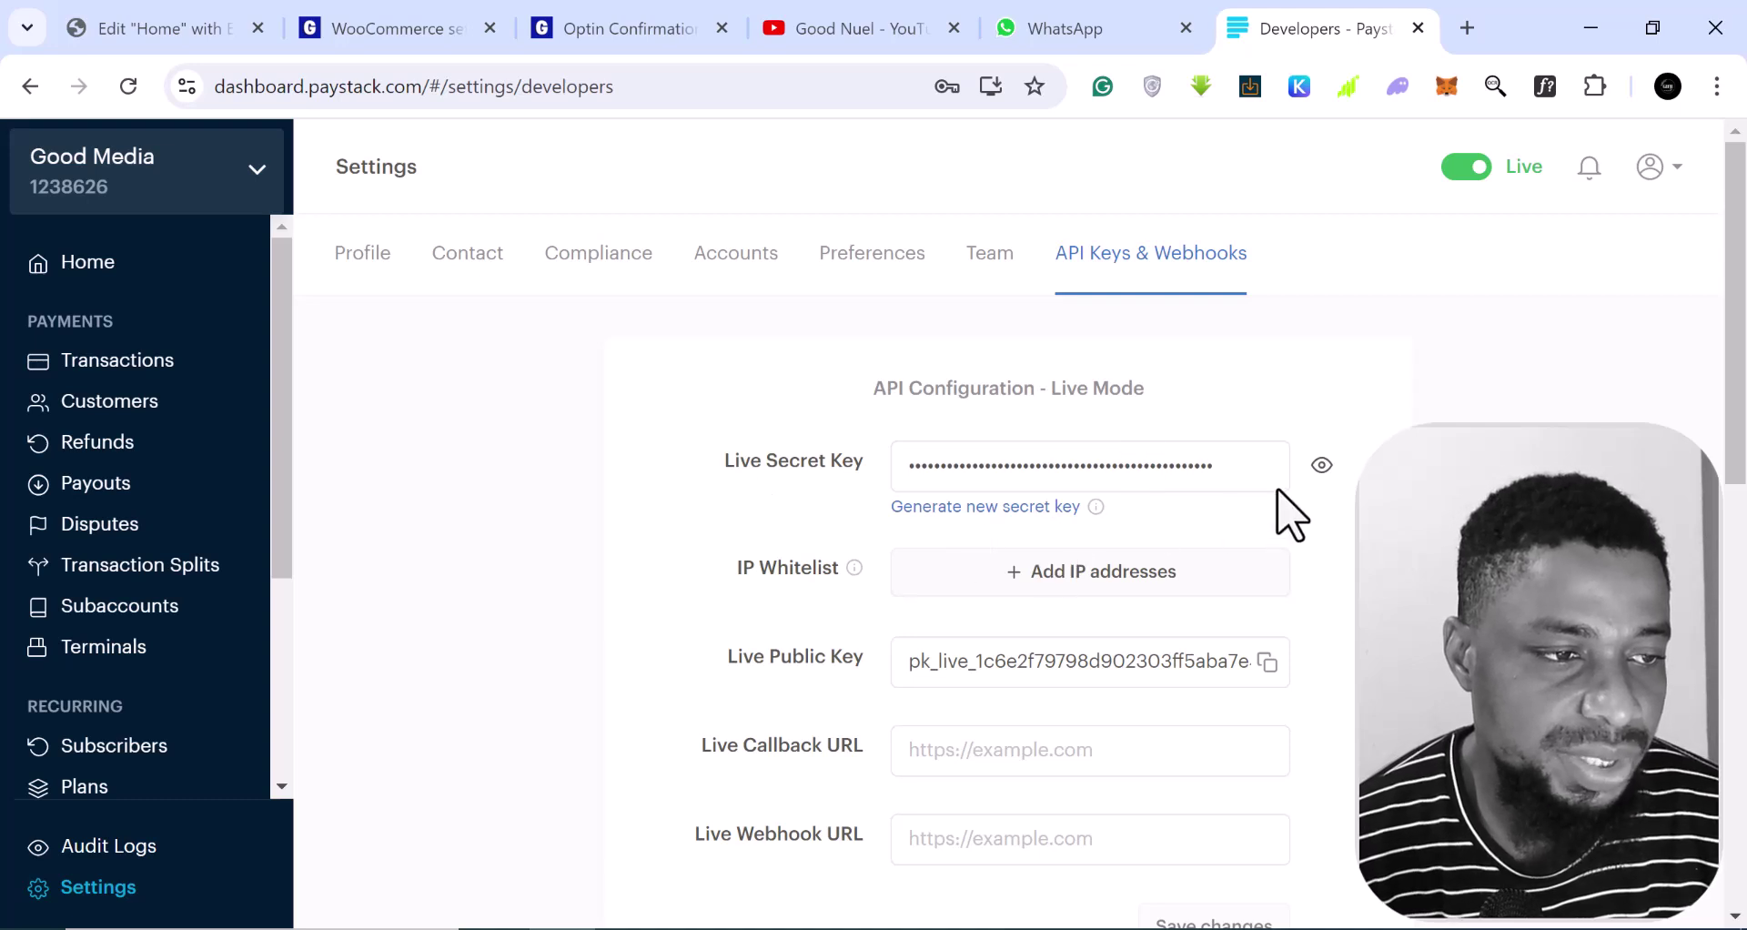
{"action": "left_click", "coordinate": [1321, 473]}
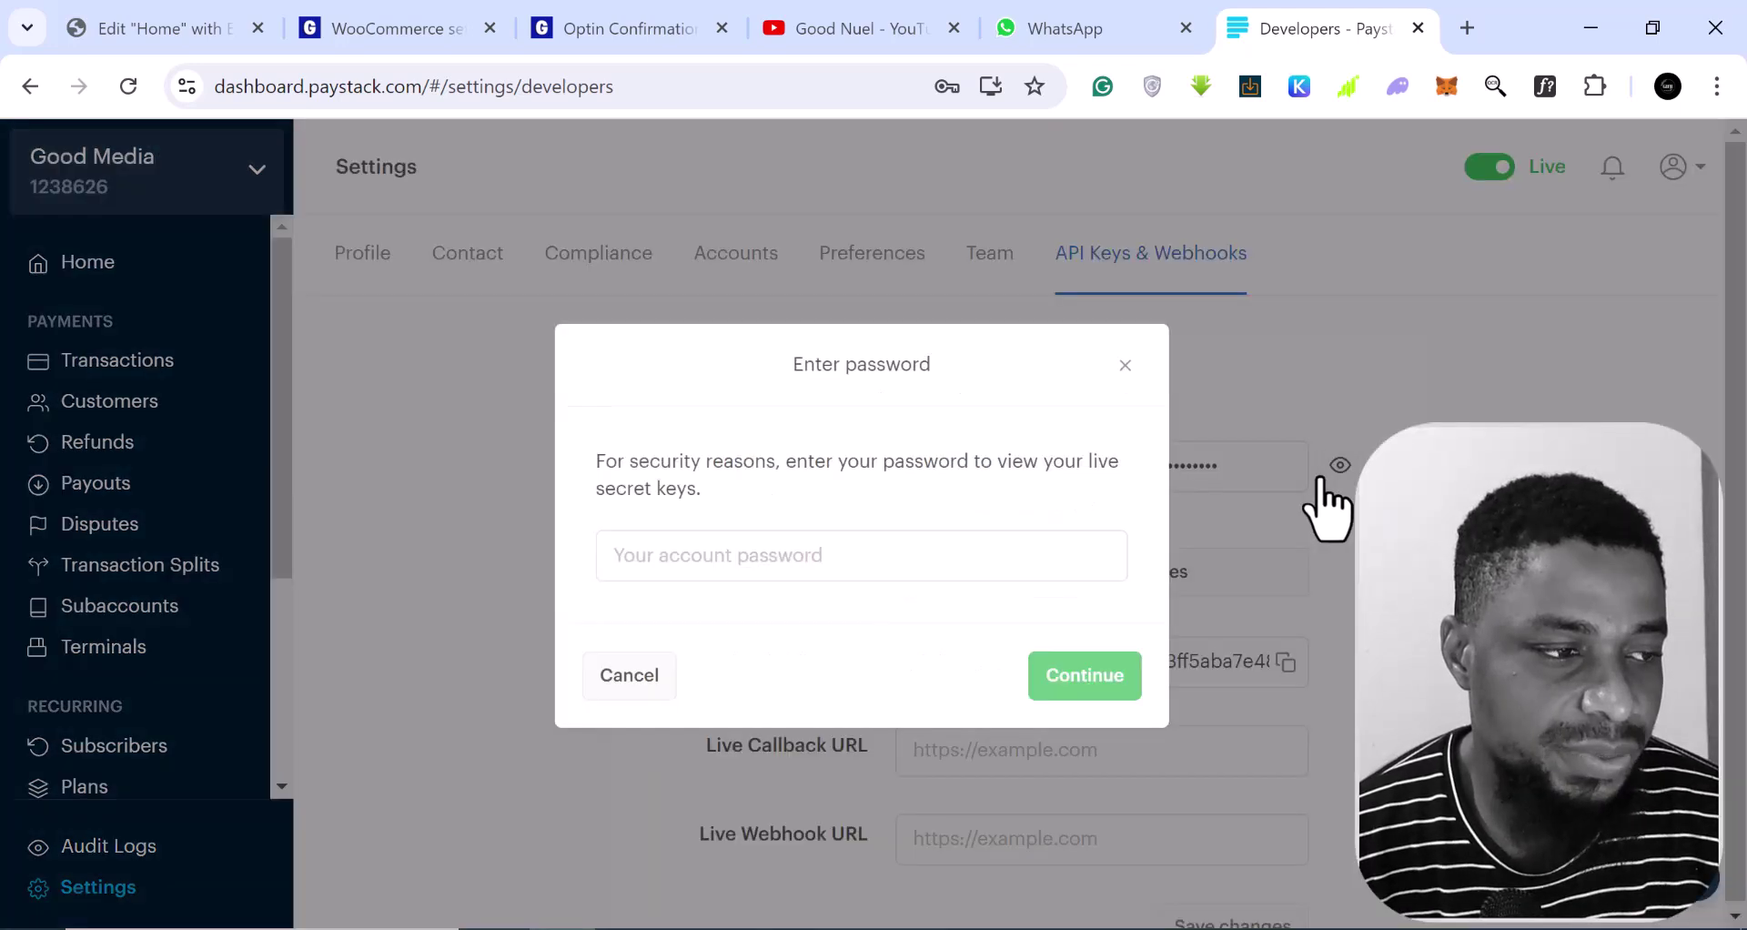
{"action": "left_click", "coordinate": [752, 555]}
{"action": "left_click", "coordinate": [919, 648]}
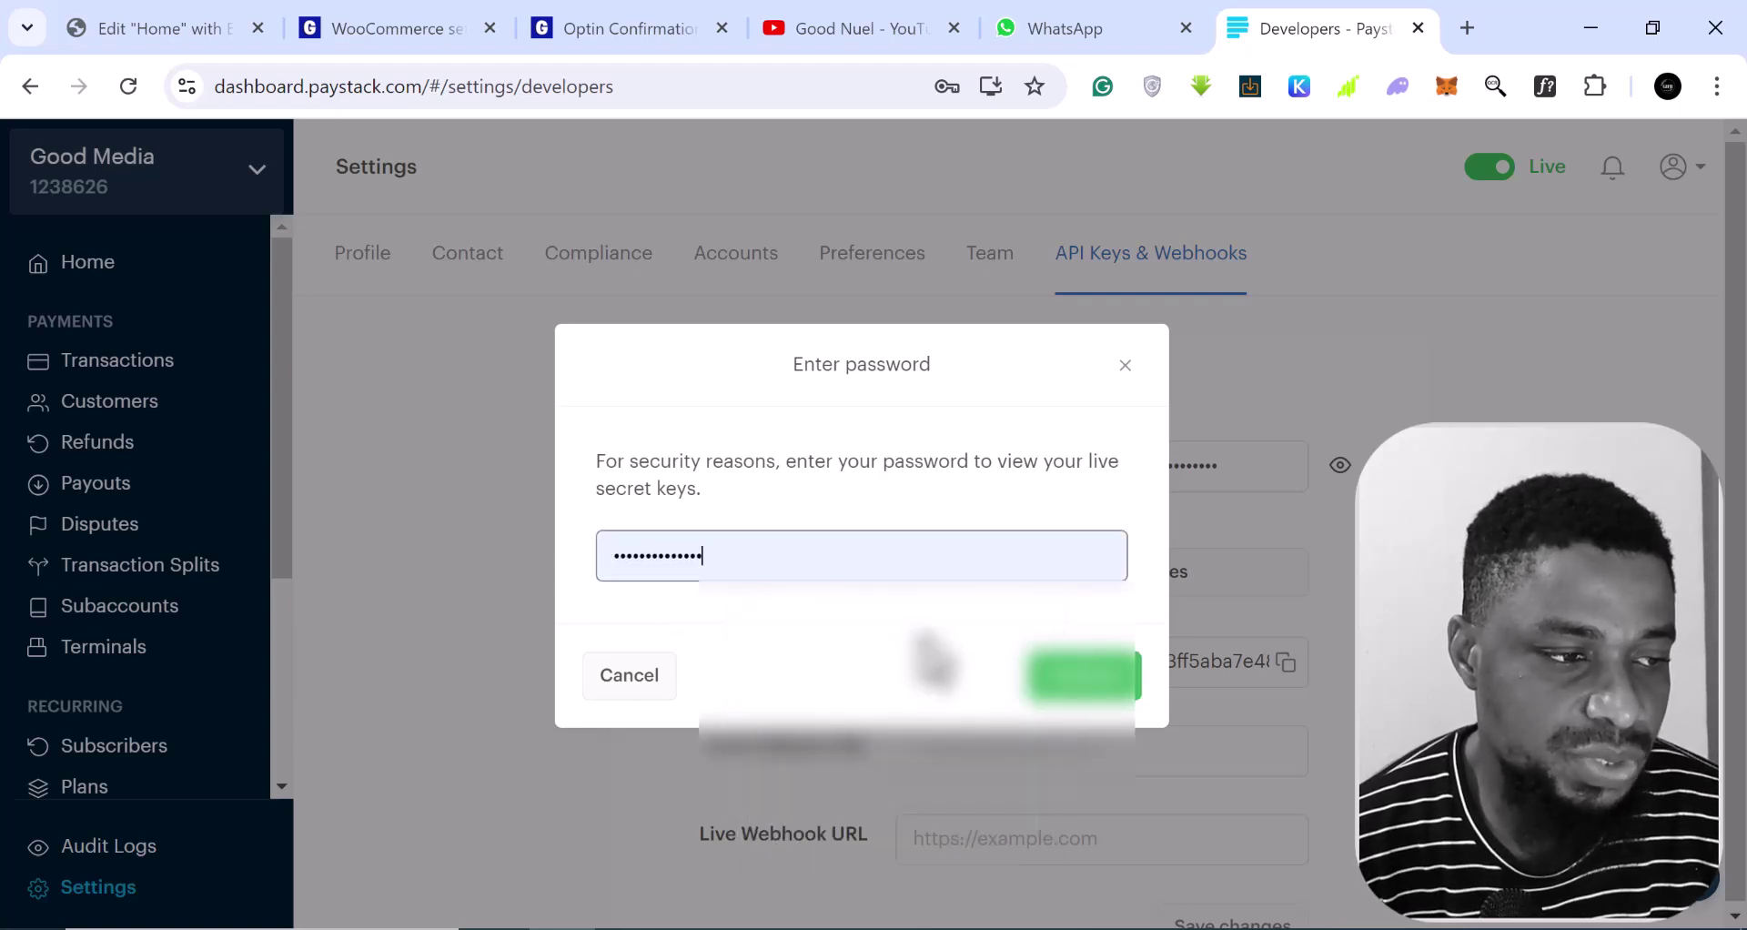
{"action": "left_click", "coordinate": [1097, 687]}
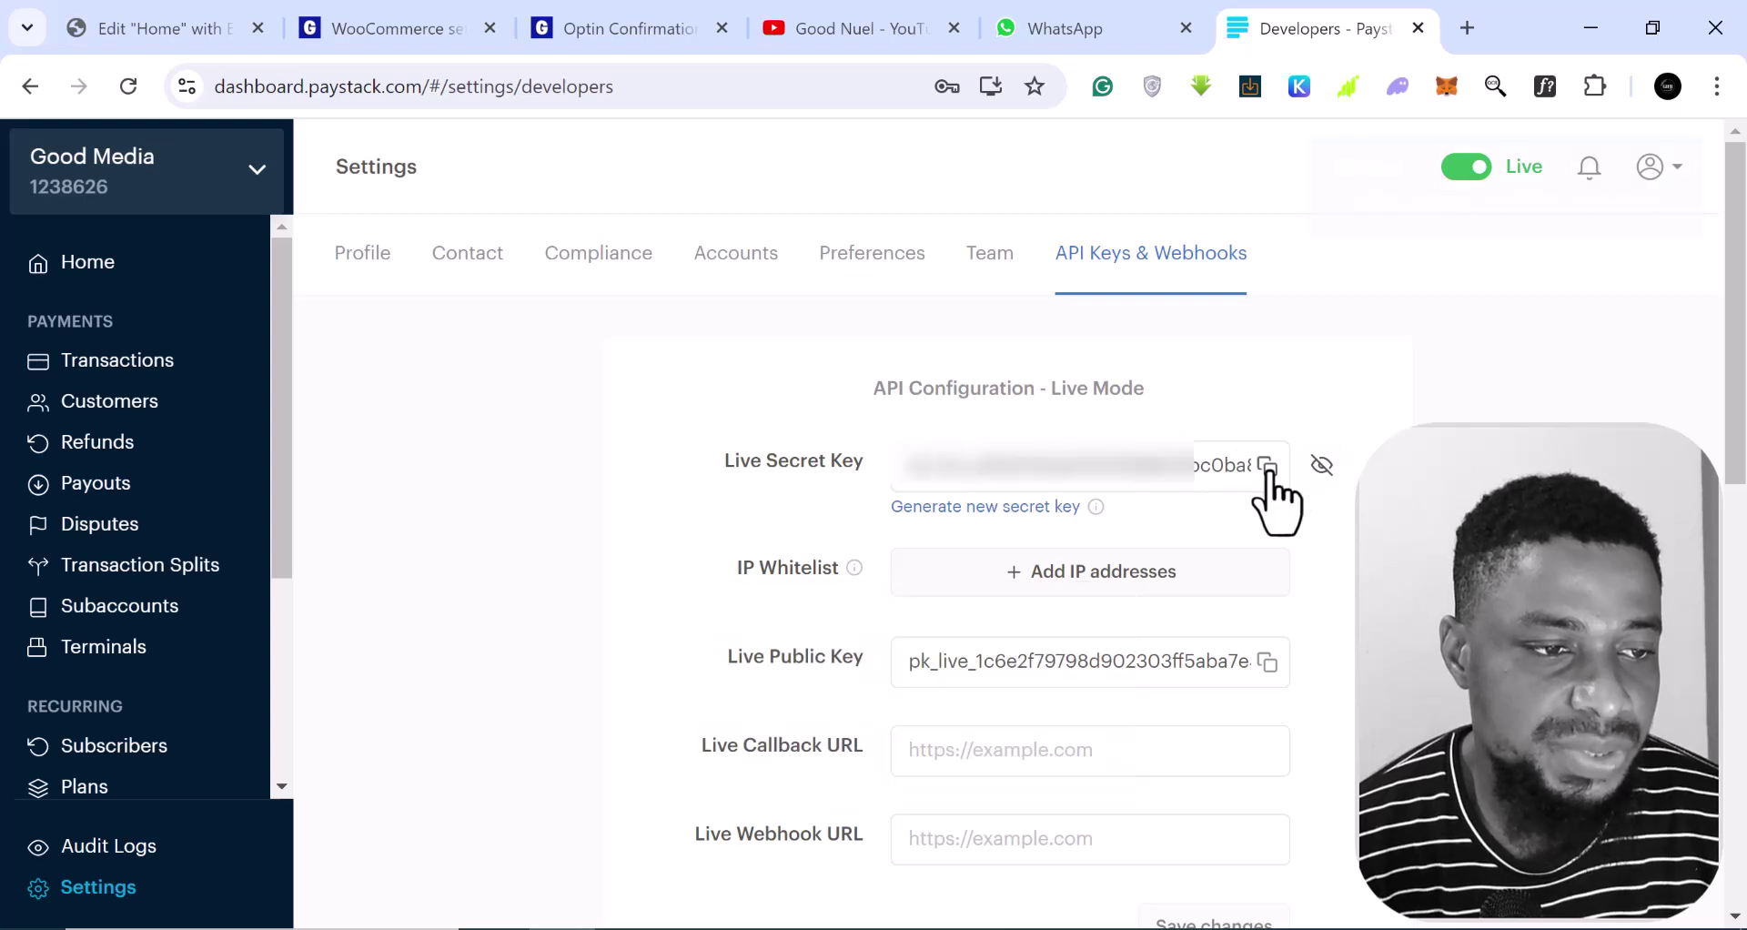
Step: Copy the live secret key from the Paystack dashboard into WooCommerce's Live Secret Key field
{"action": "left_click", "coordinate": [1269, 471]}
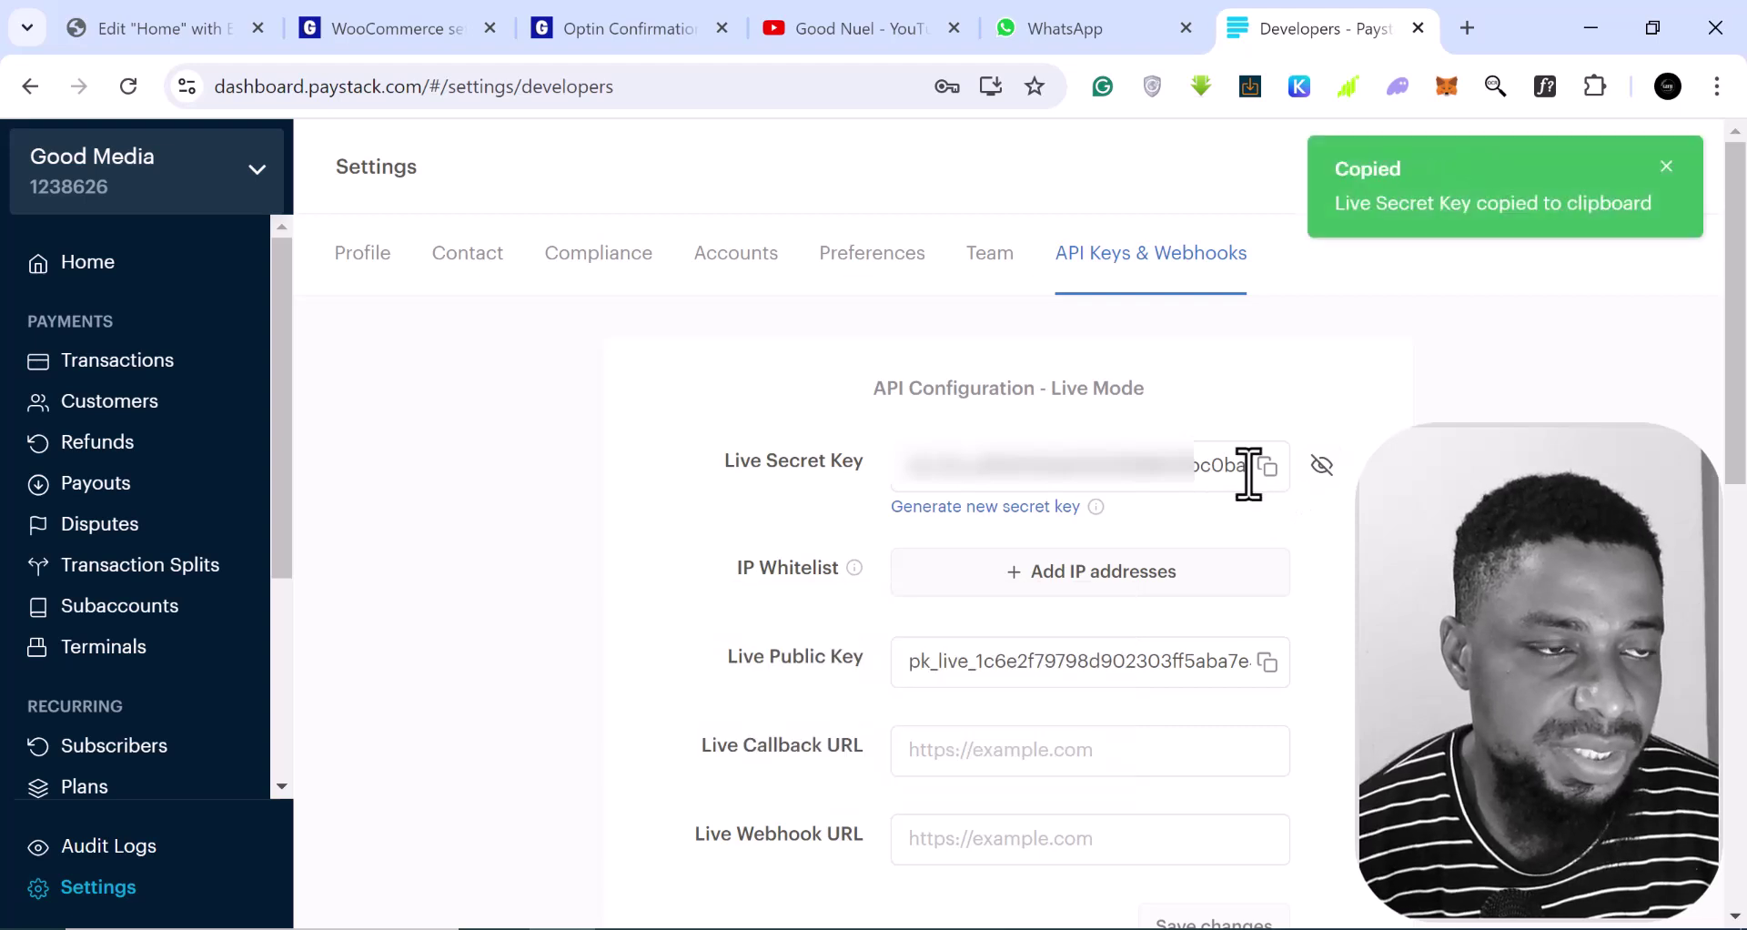
{"action": "left_click", "coordinate": [428, 32]}
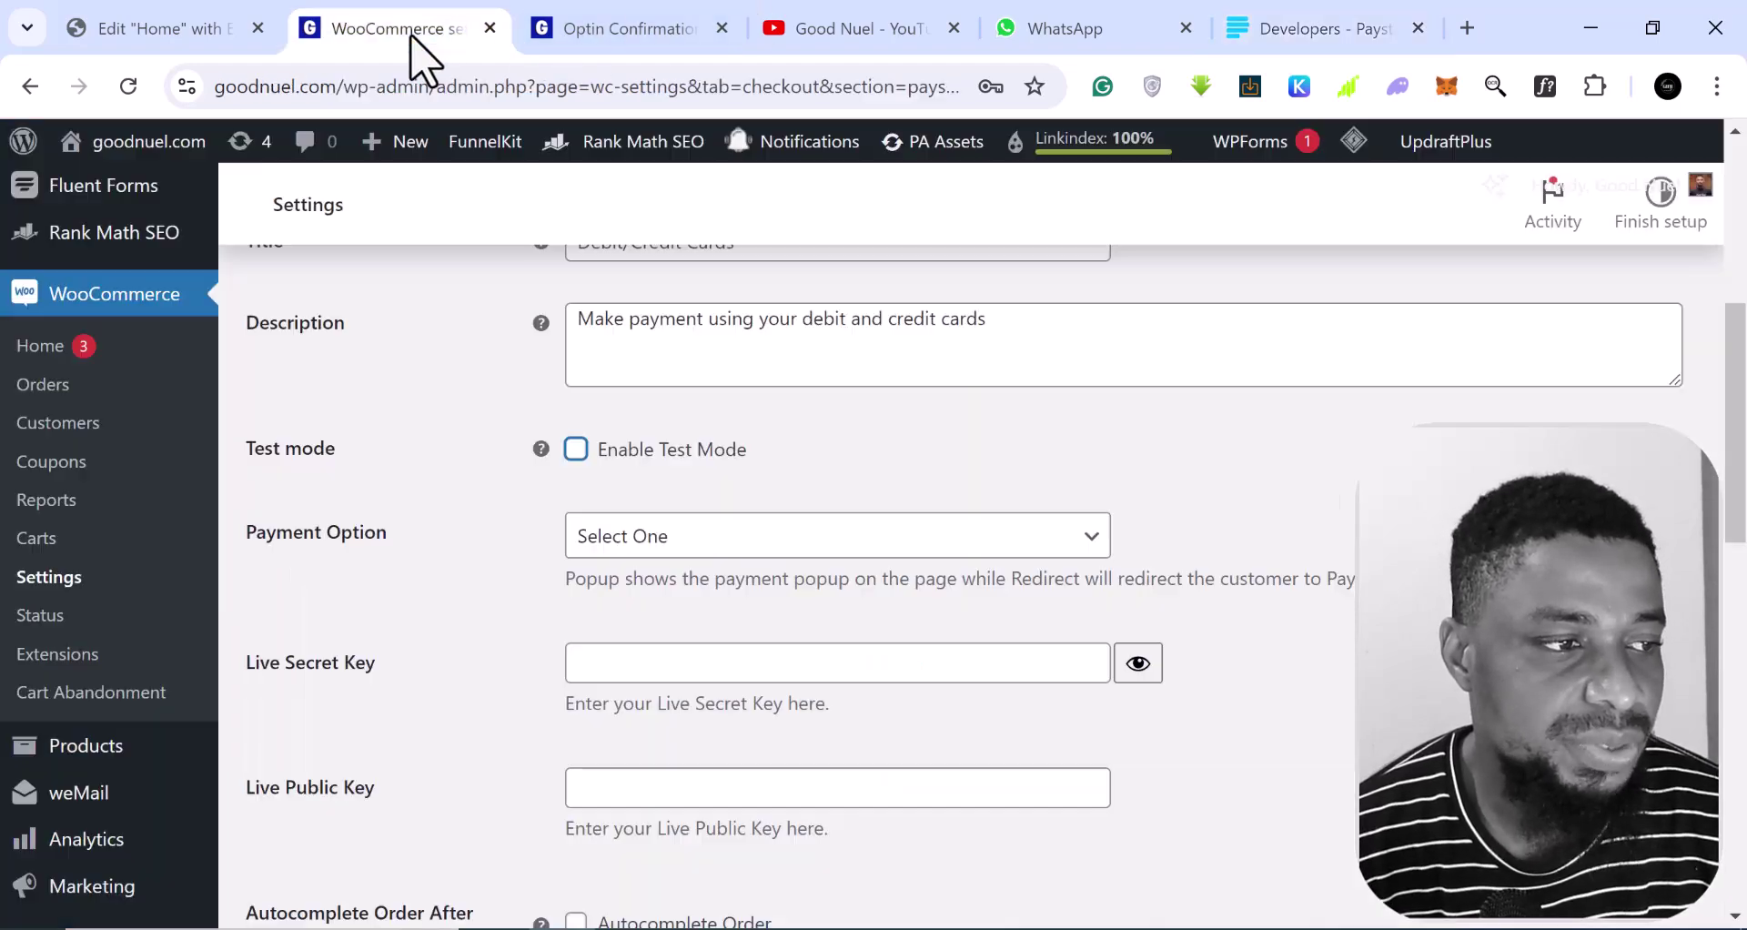
{"action": "left_click", "coordinate": [665, 658]}
{"action": "right_click", "coordinate": [667, 662]}
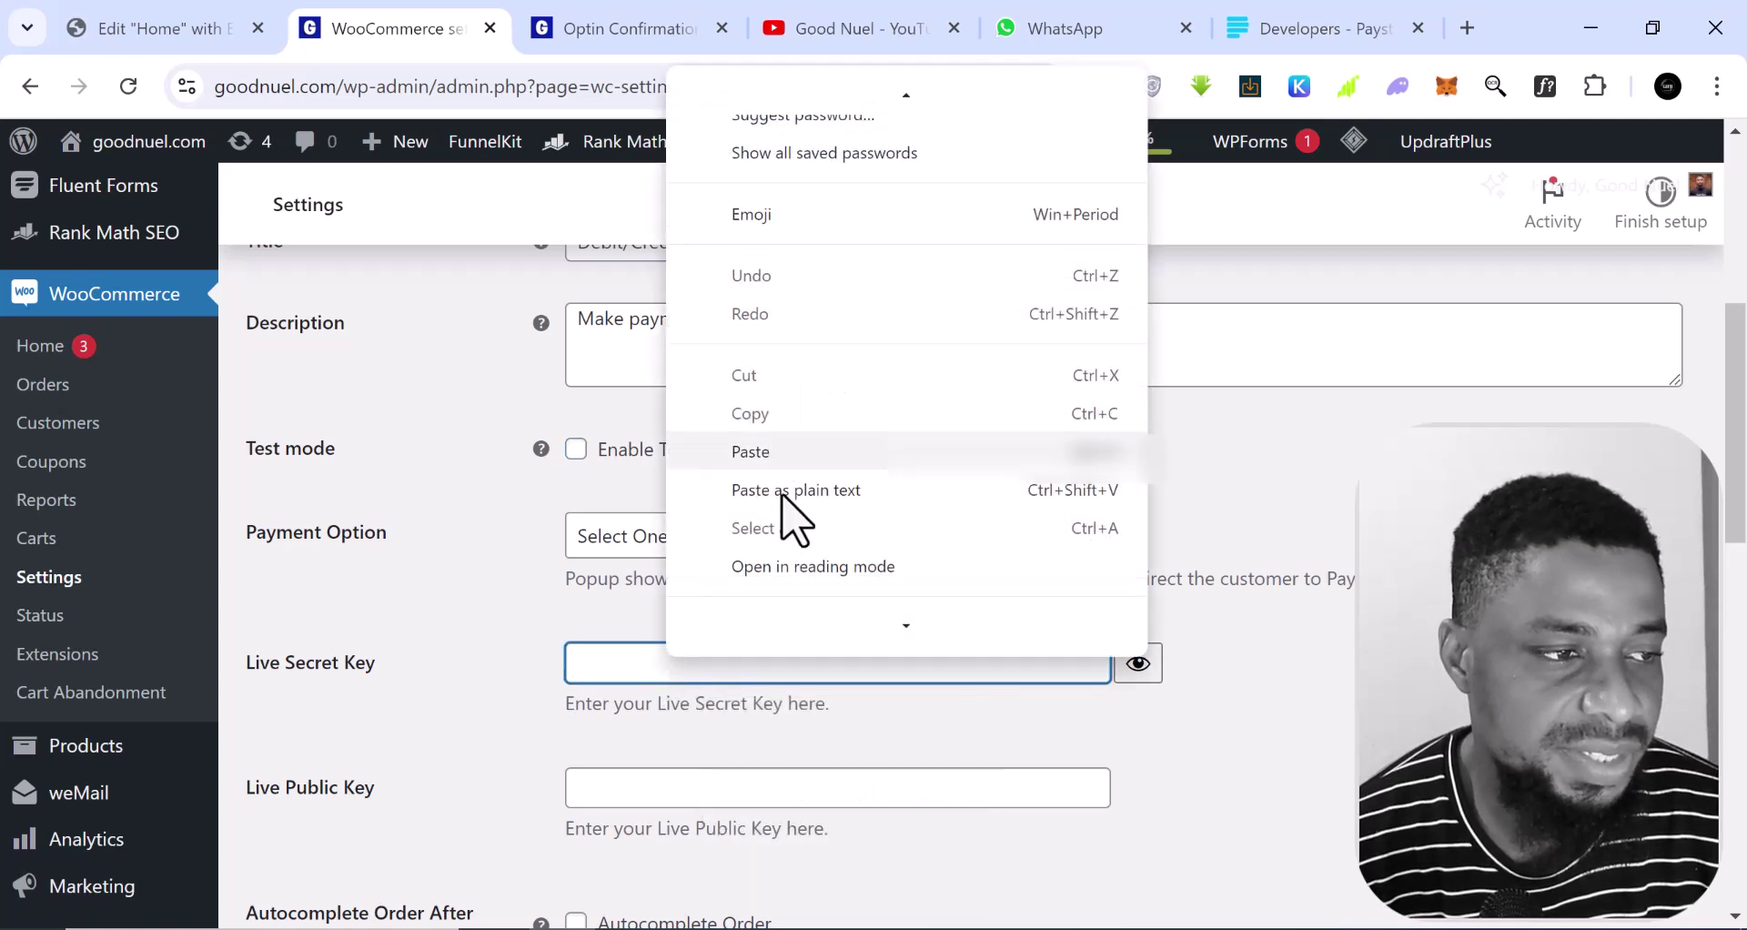
{"action": "left_click", "coordinate": [756, 460]}
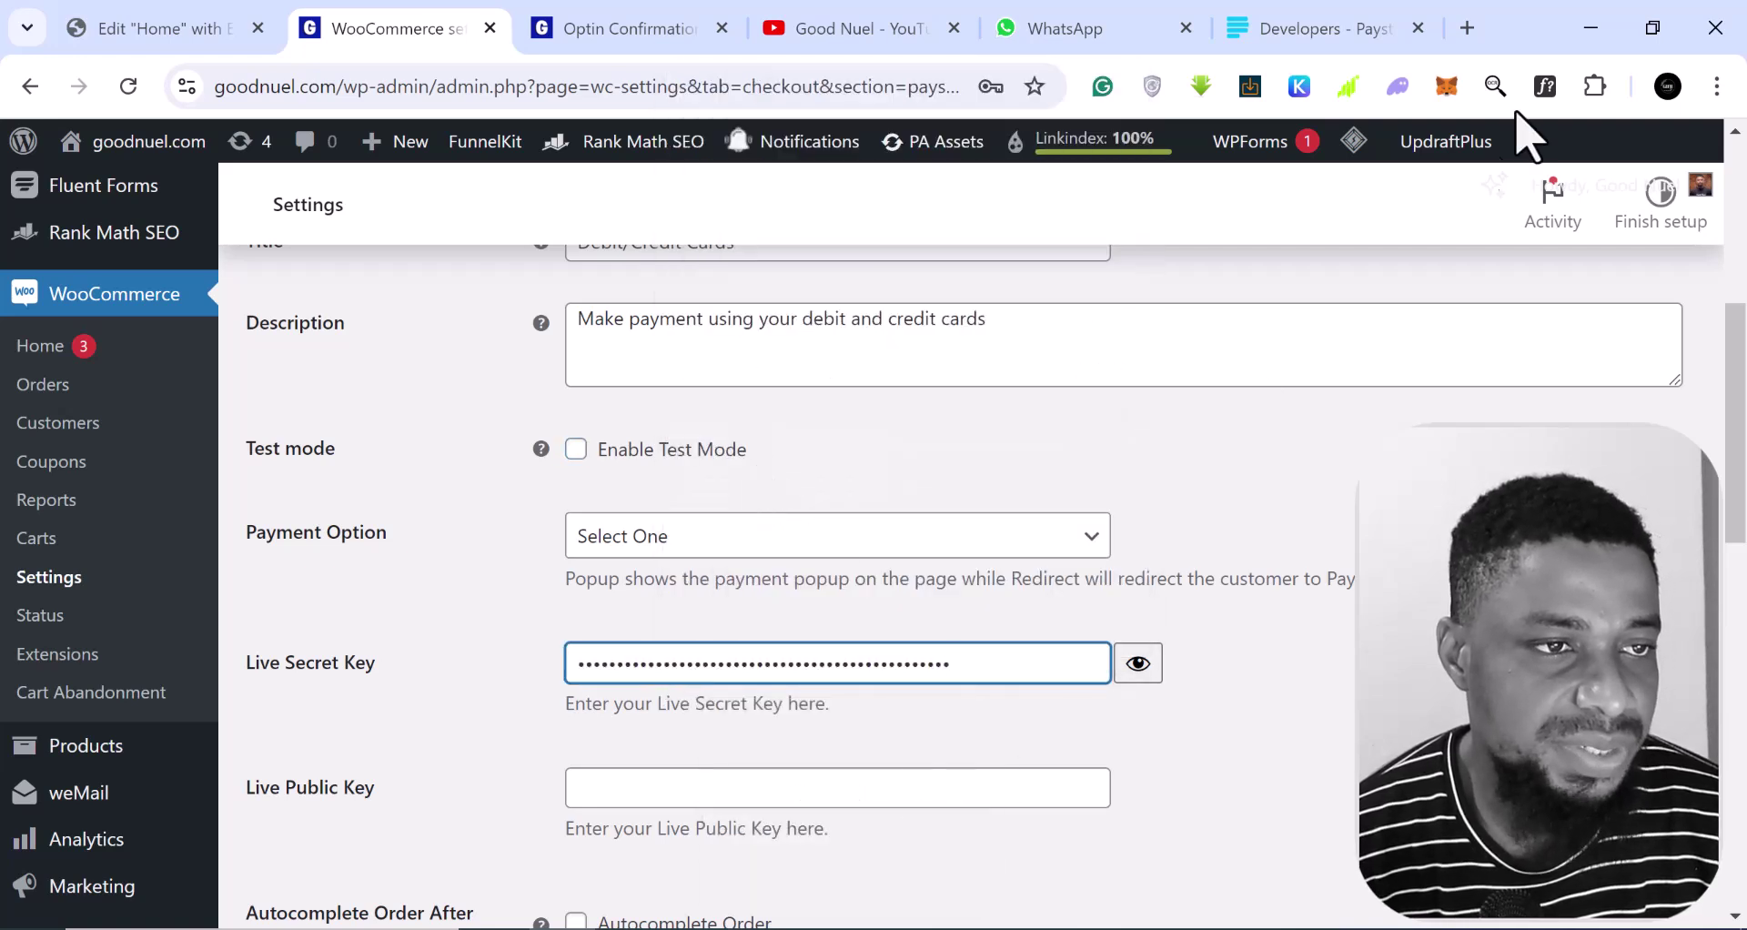
Step: Hide the live secret key in the Paystack dashboard and copy the live public key into WooCommerce's Live Public Key field
{"action": "left_click", "coordinate": [1344, 30]}
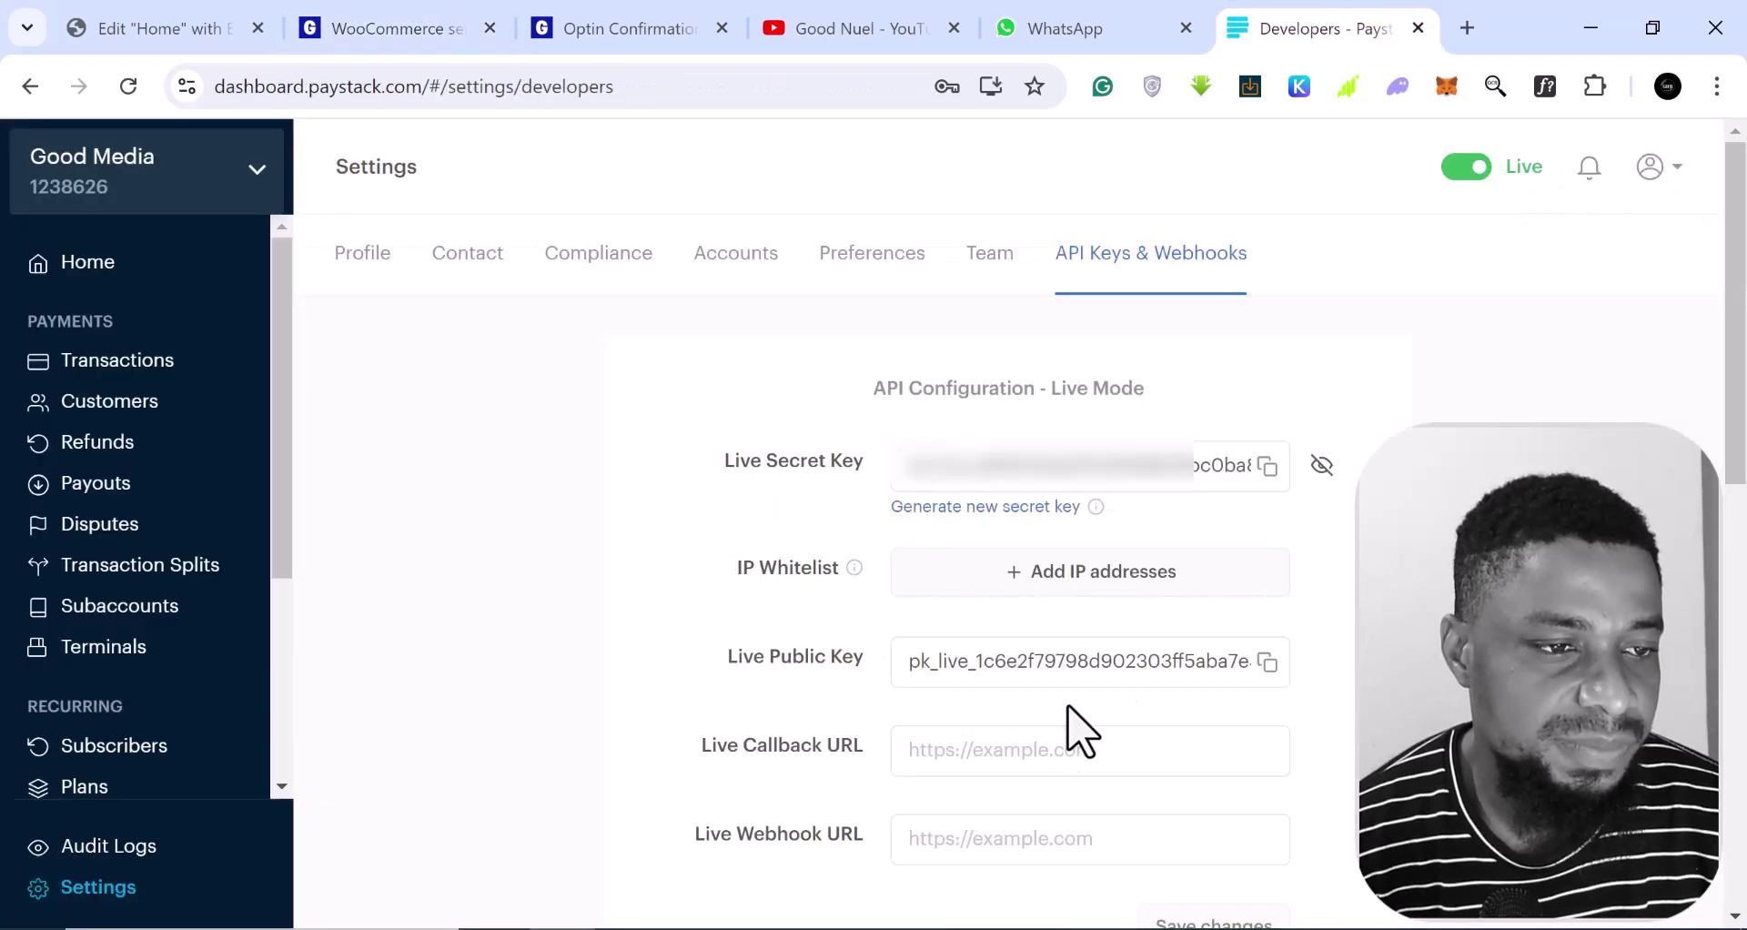
{"action": "left_click", "coordinate": [1321, 465]}
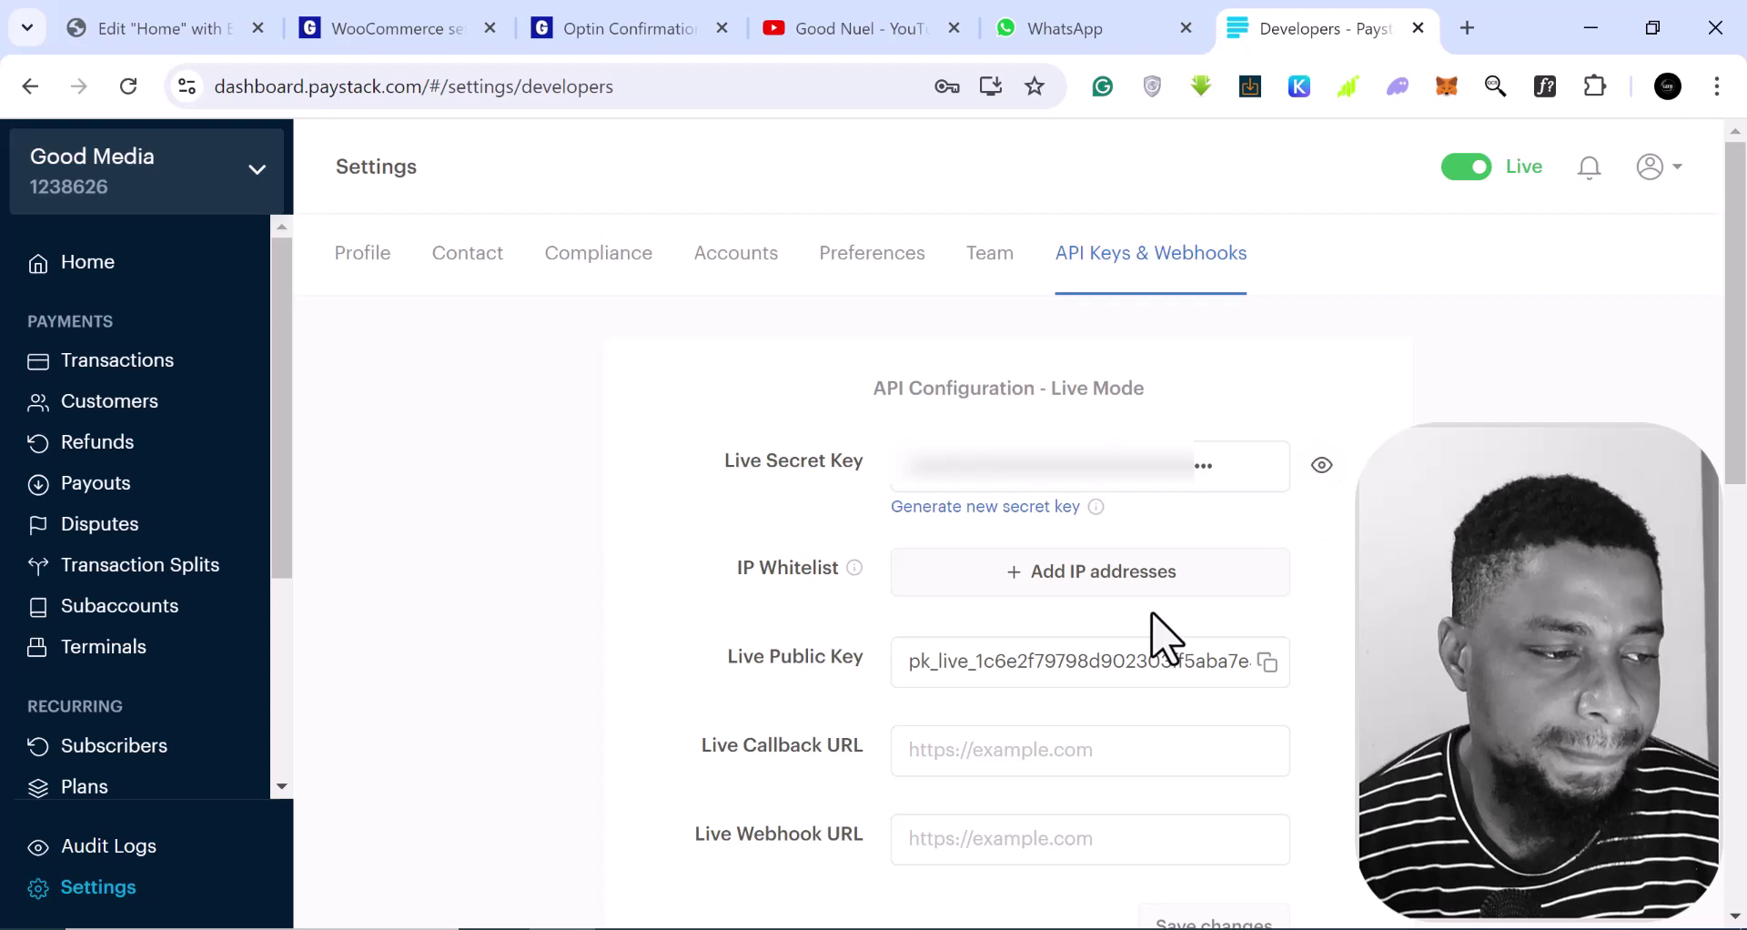
{"action": "scroll", "coordinate": [1158, 637], "scroll_direction": "down", "scroll_amount": 2}
{"action": "scroll", "coordinate": [1164, 637], "scroll_direction": "down", "scroll_amount": 2}
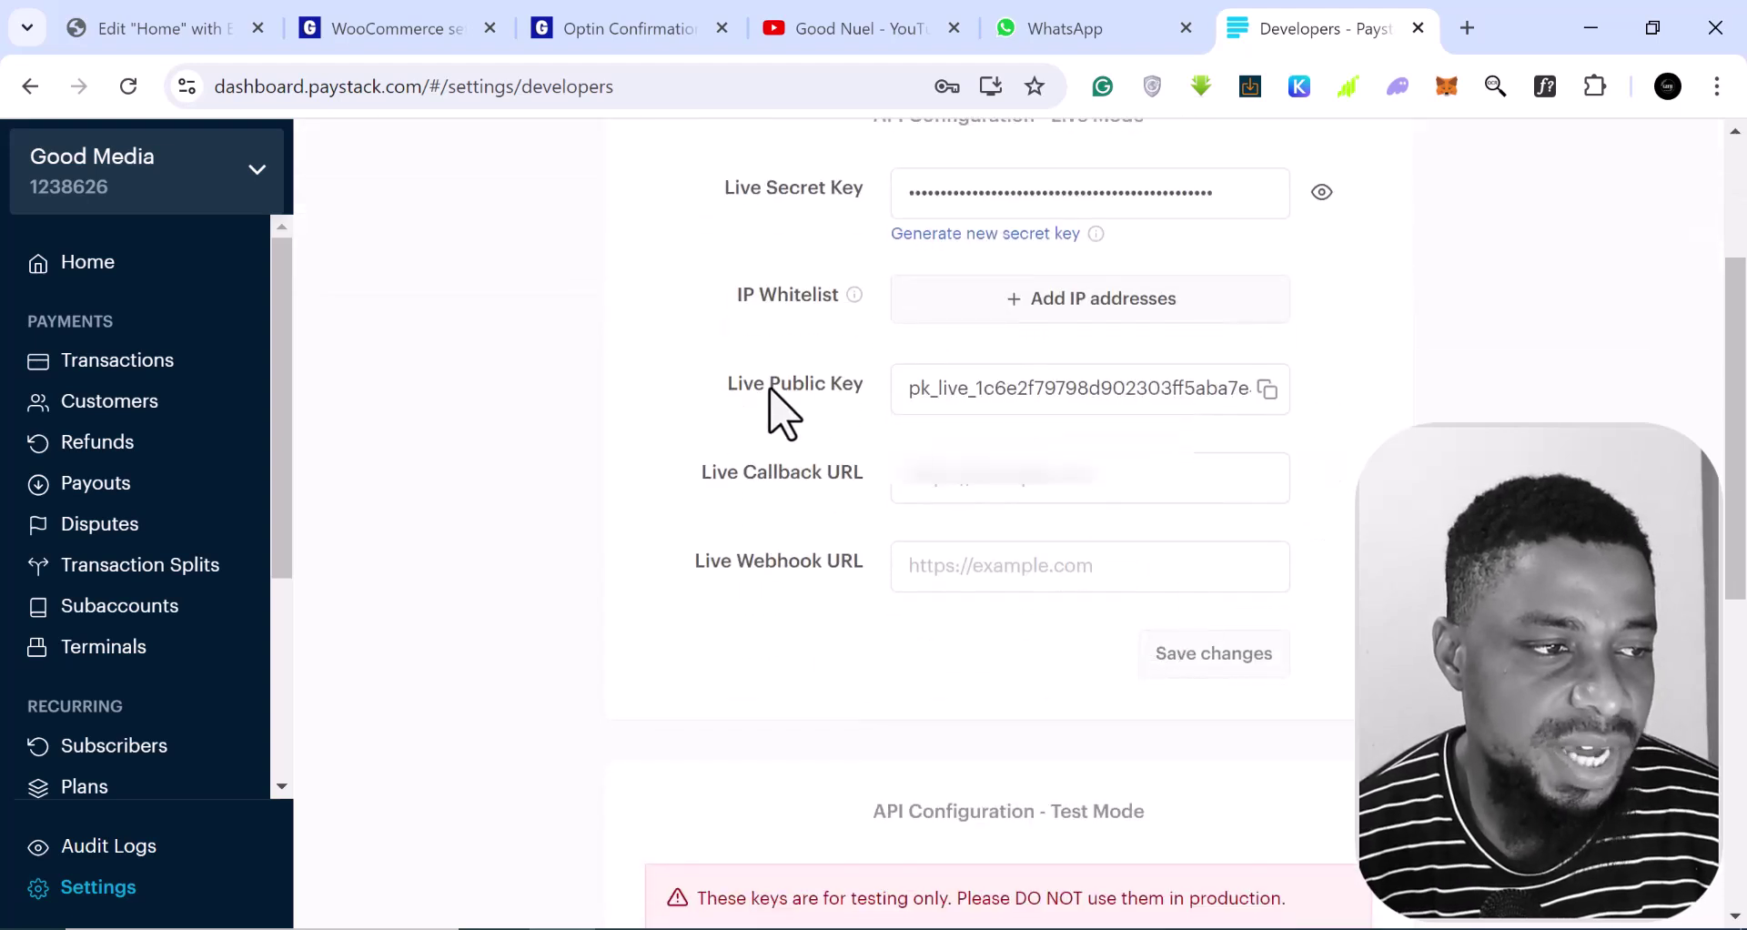
{"action": "left_click", "coordinate": [1267, 391]}
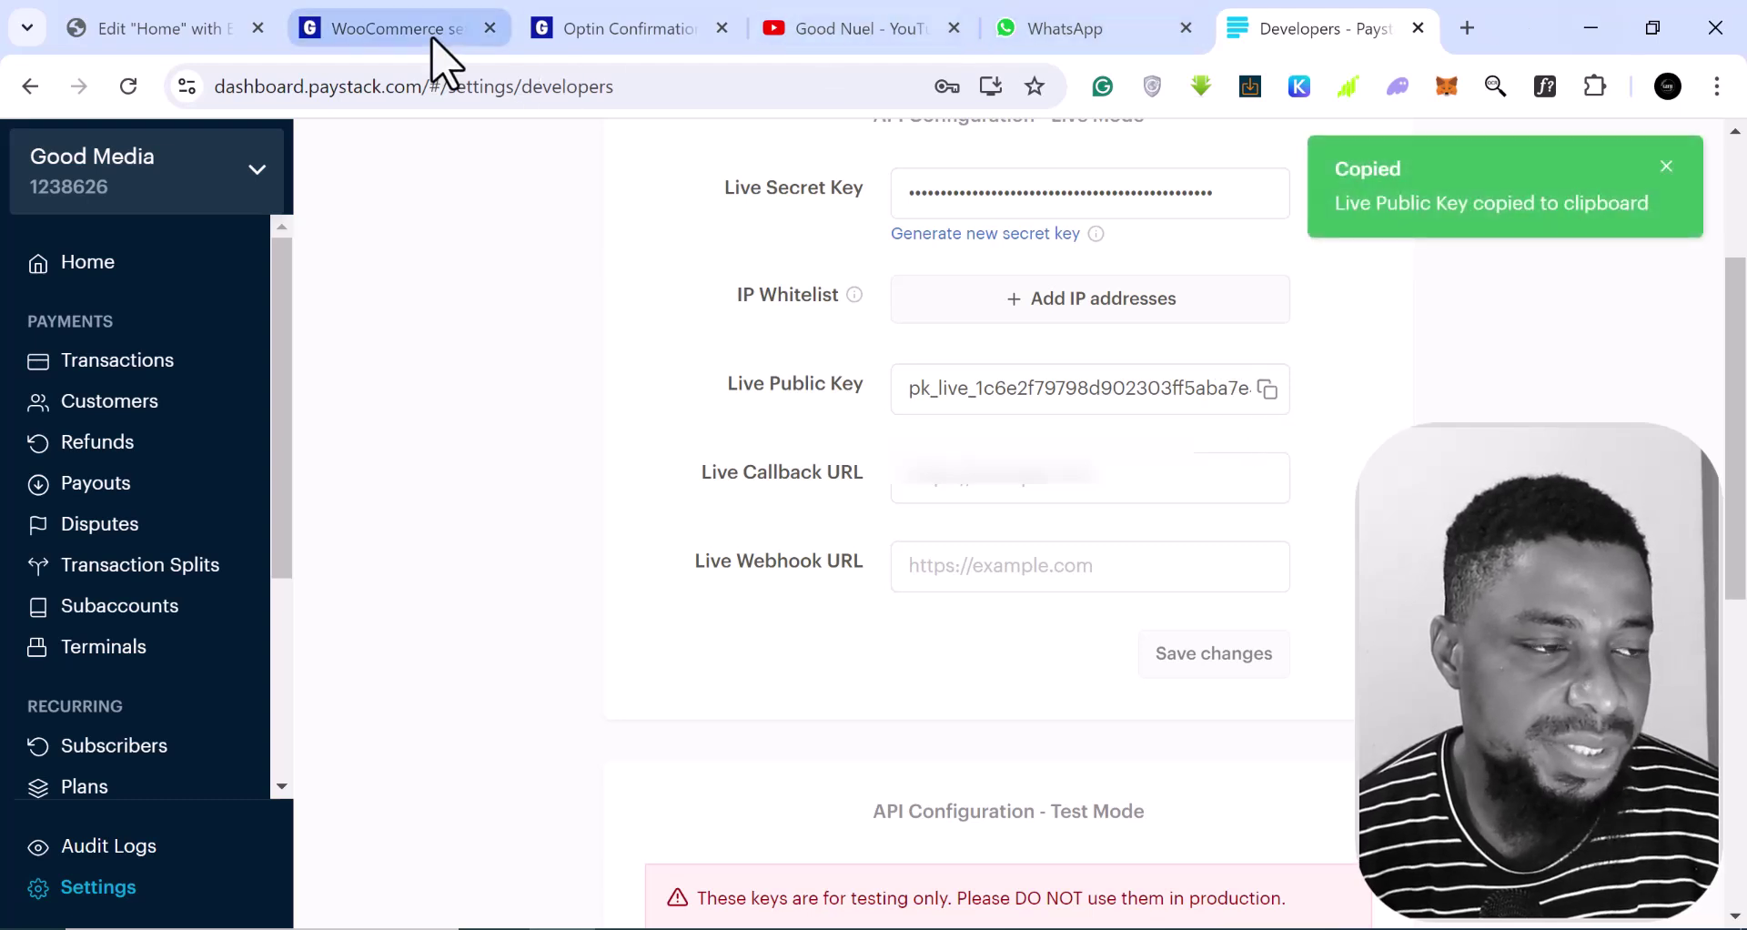
{"action": "left_click", "coordinate": [393, 29]}
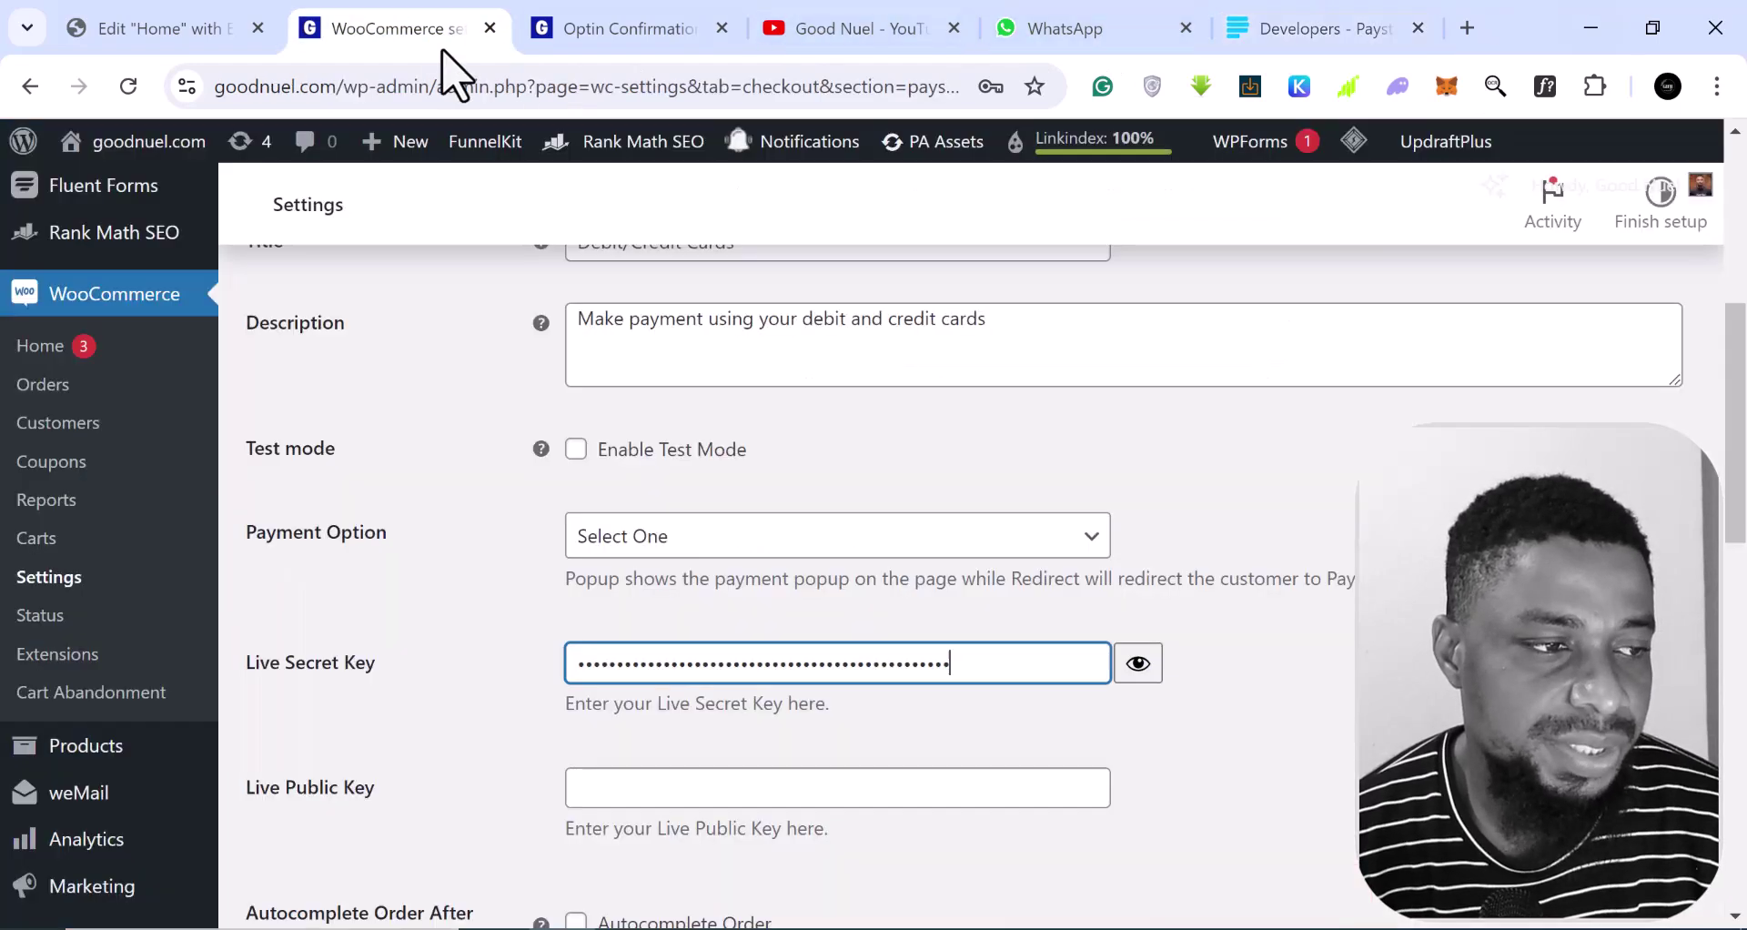
{"action": "left_click", "coordinate": [673, 799]}
{"action": "right_click", "coordinate": [672, 799]}
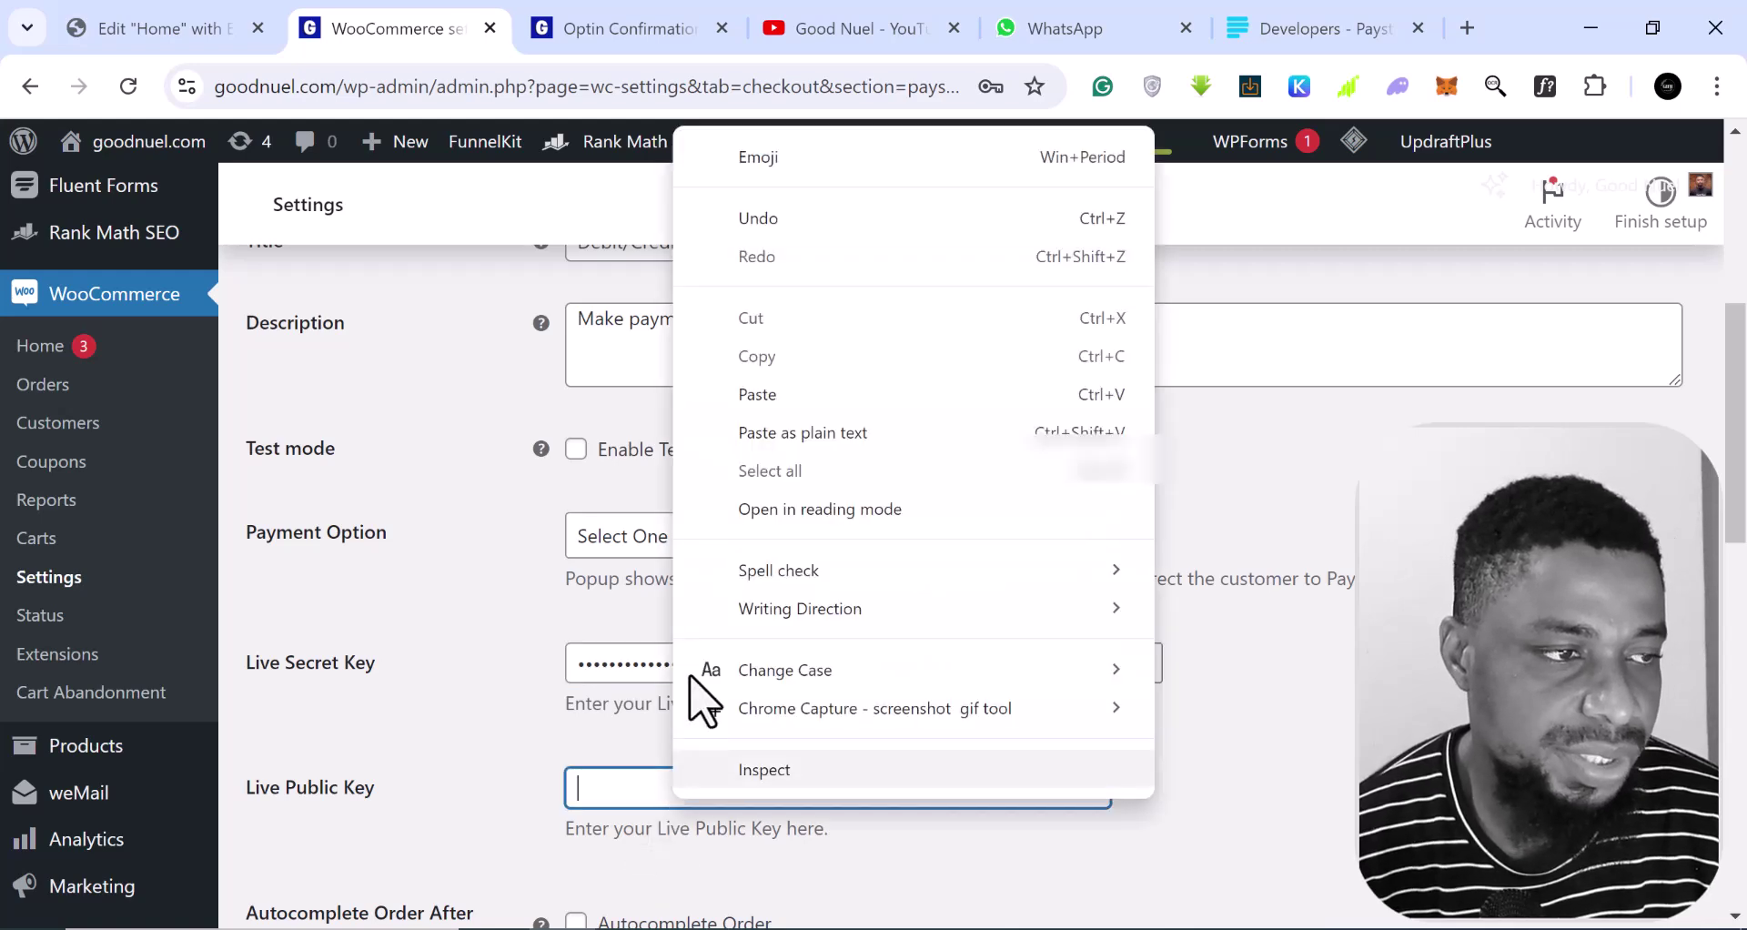
{"action": "left_click", "coordinate": [769, 397]}
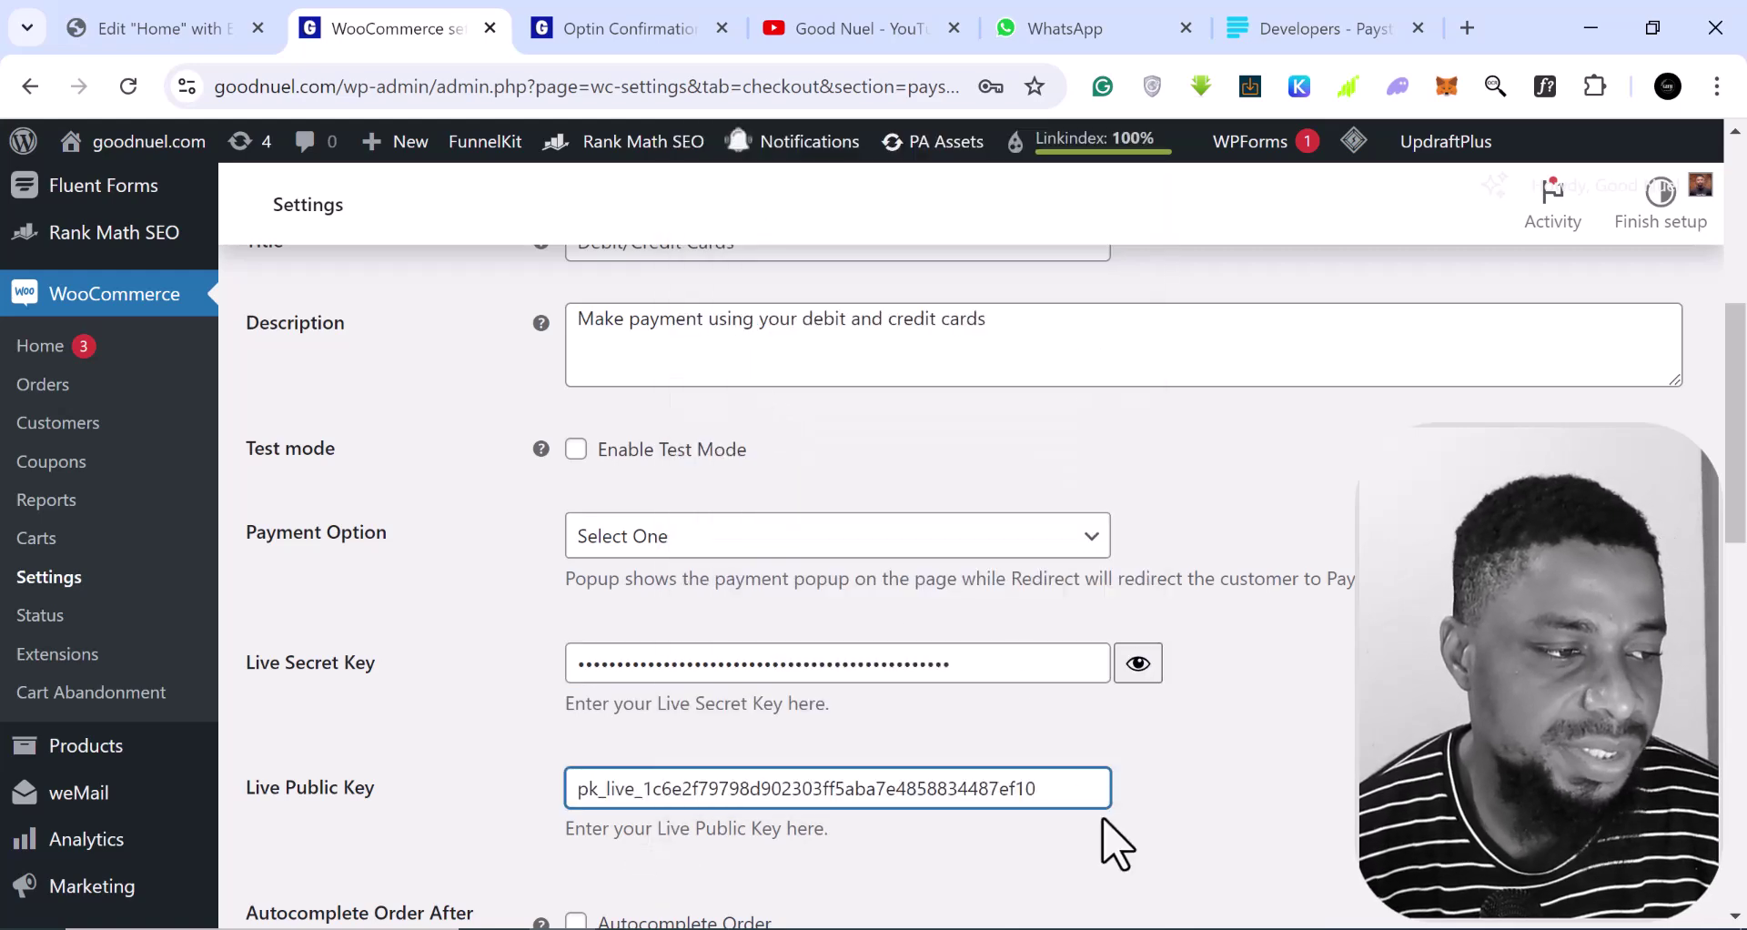
Step: Save the Paystack gateway settings, leaving order autocomplete, cancel button removal, split payment, saved cards and custom metadata disabled
{"action": "scroll", "coordinate": [1099, 838], "scroll_direction": "down", "scroll_amount": 2}
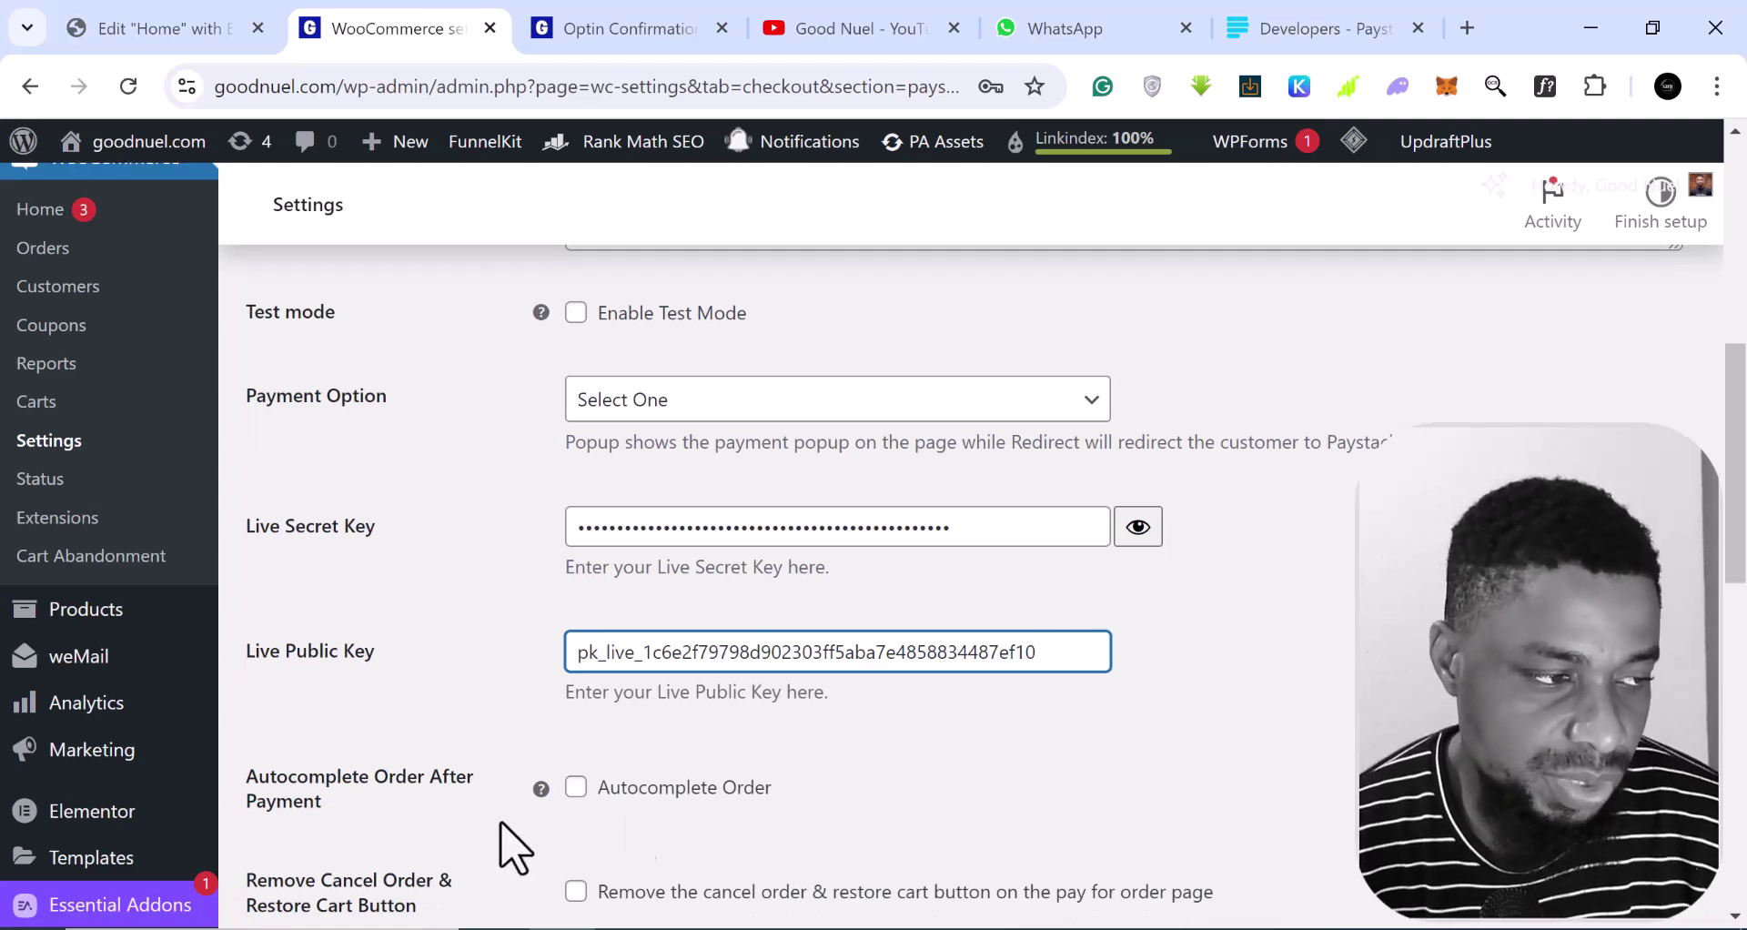
{"action": "scroll", "coordinate": [471, 780], "scroll_direction": "down", "scroll_amount": 2}
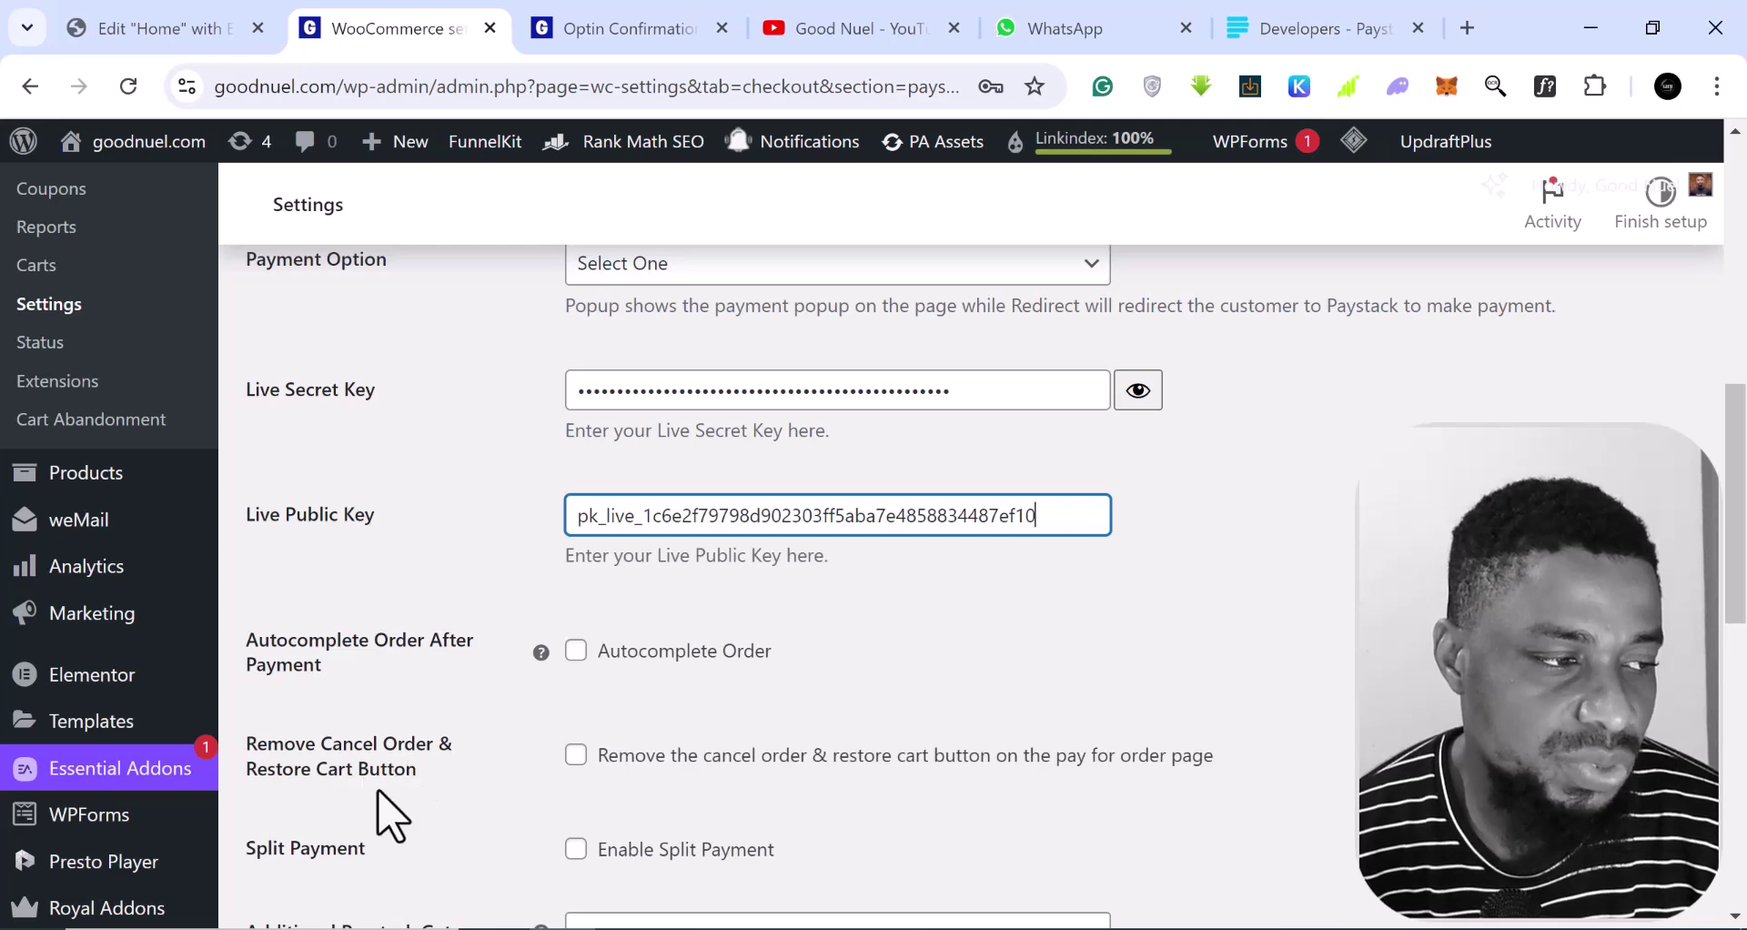
{"action": "scroll", "coordinate": [1024, 796], "scroll_direction": "down", "scroll_amount": 2}
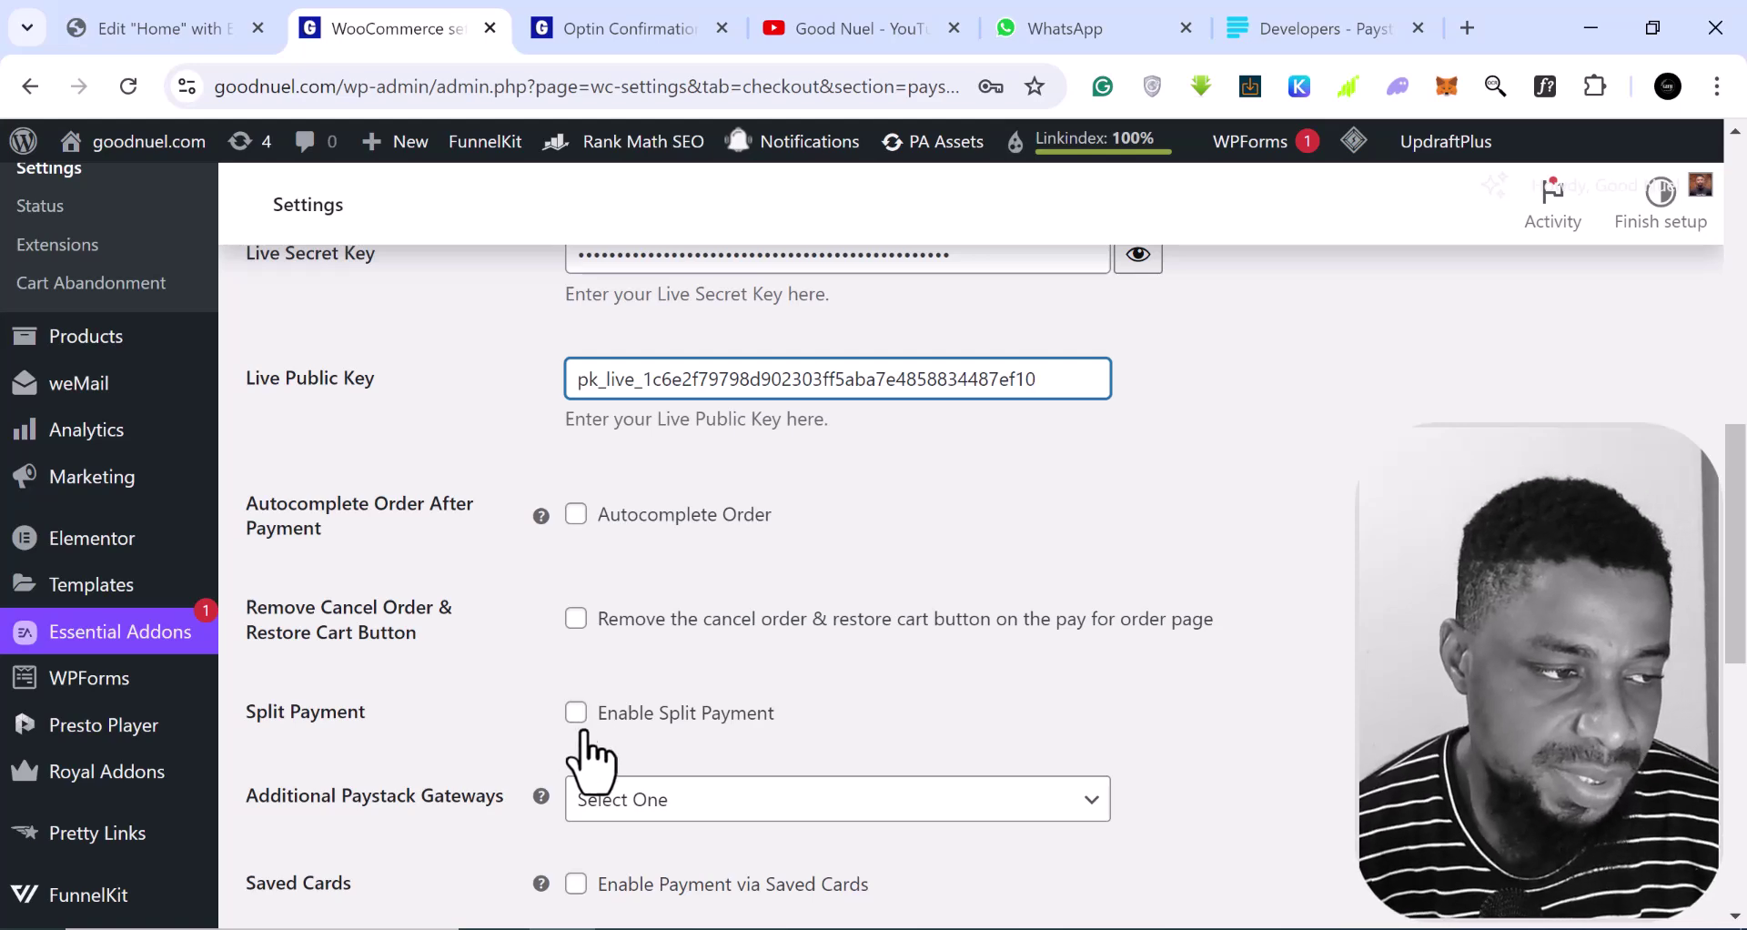
{"action": "scroll", "coordinate": [605, 732], "scroll_direction": "down", "scroll_amount": 2}
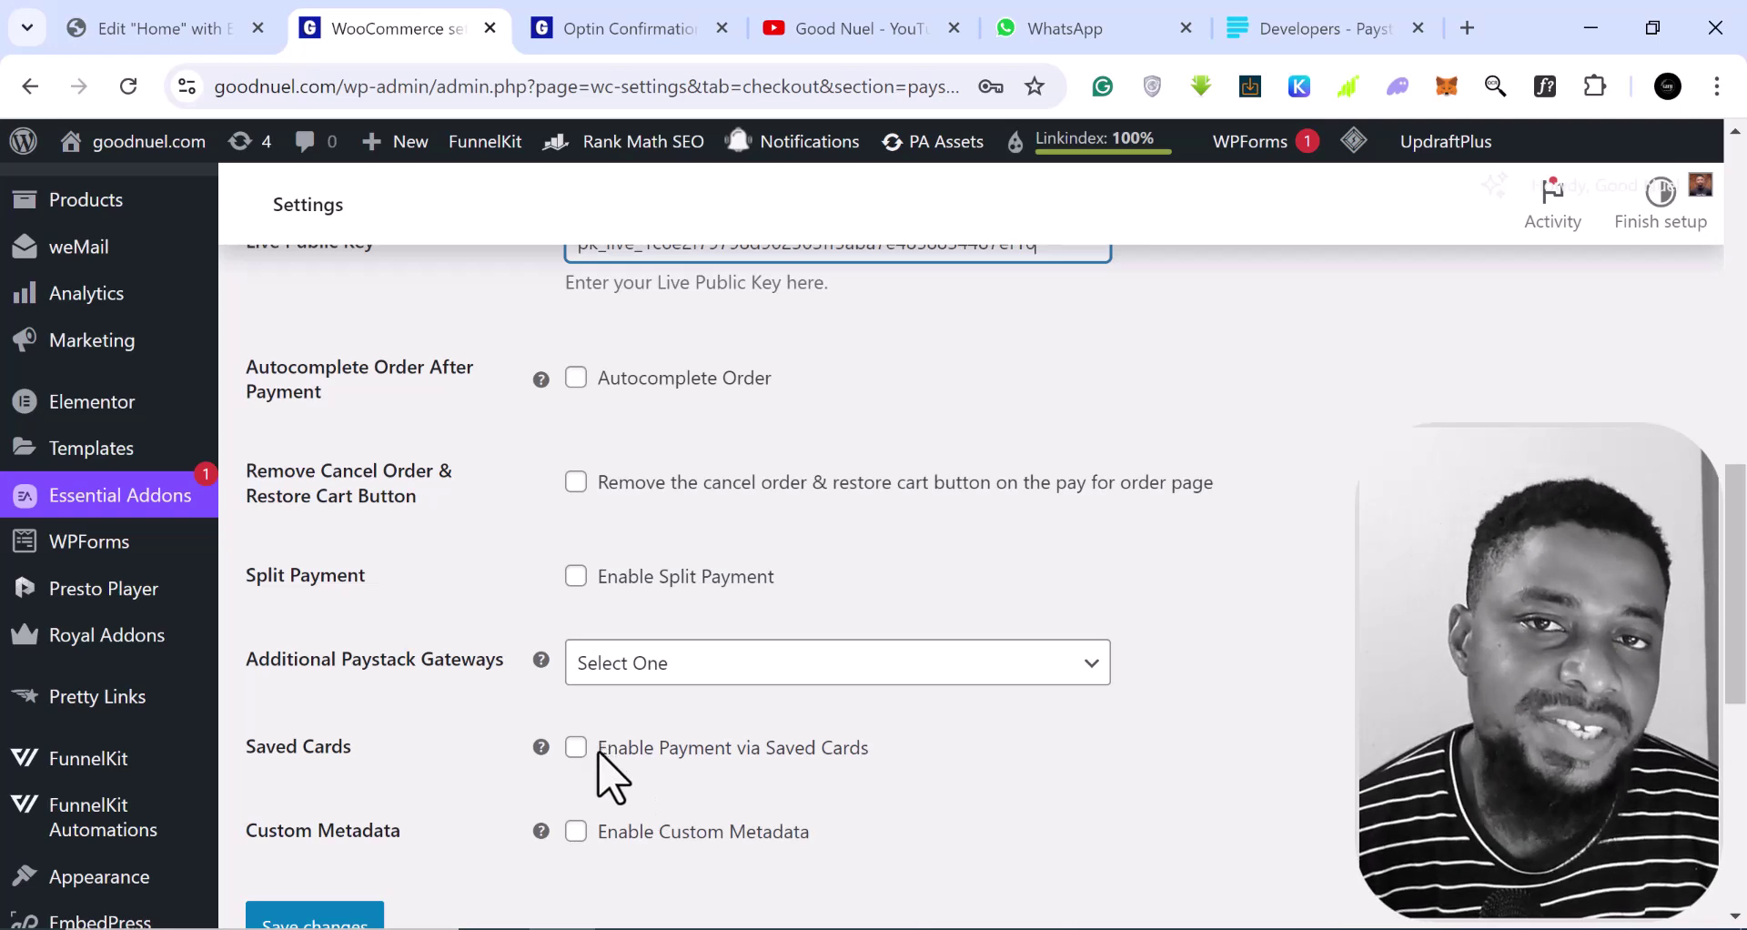
{"action": "scroll", "coordinate": [614, 773], "scroll_direction": "down", "scroll_amount": 2}
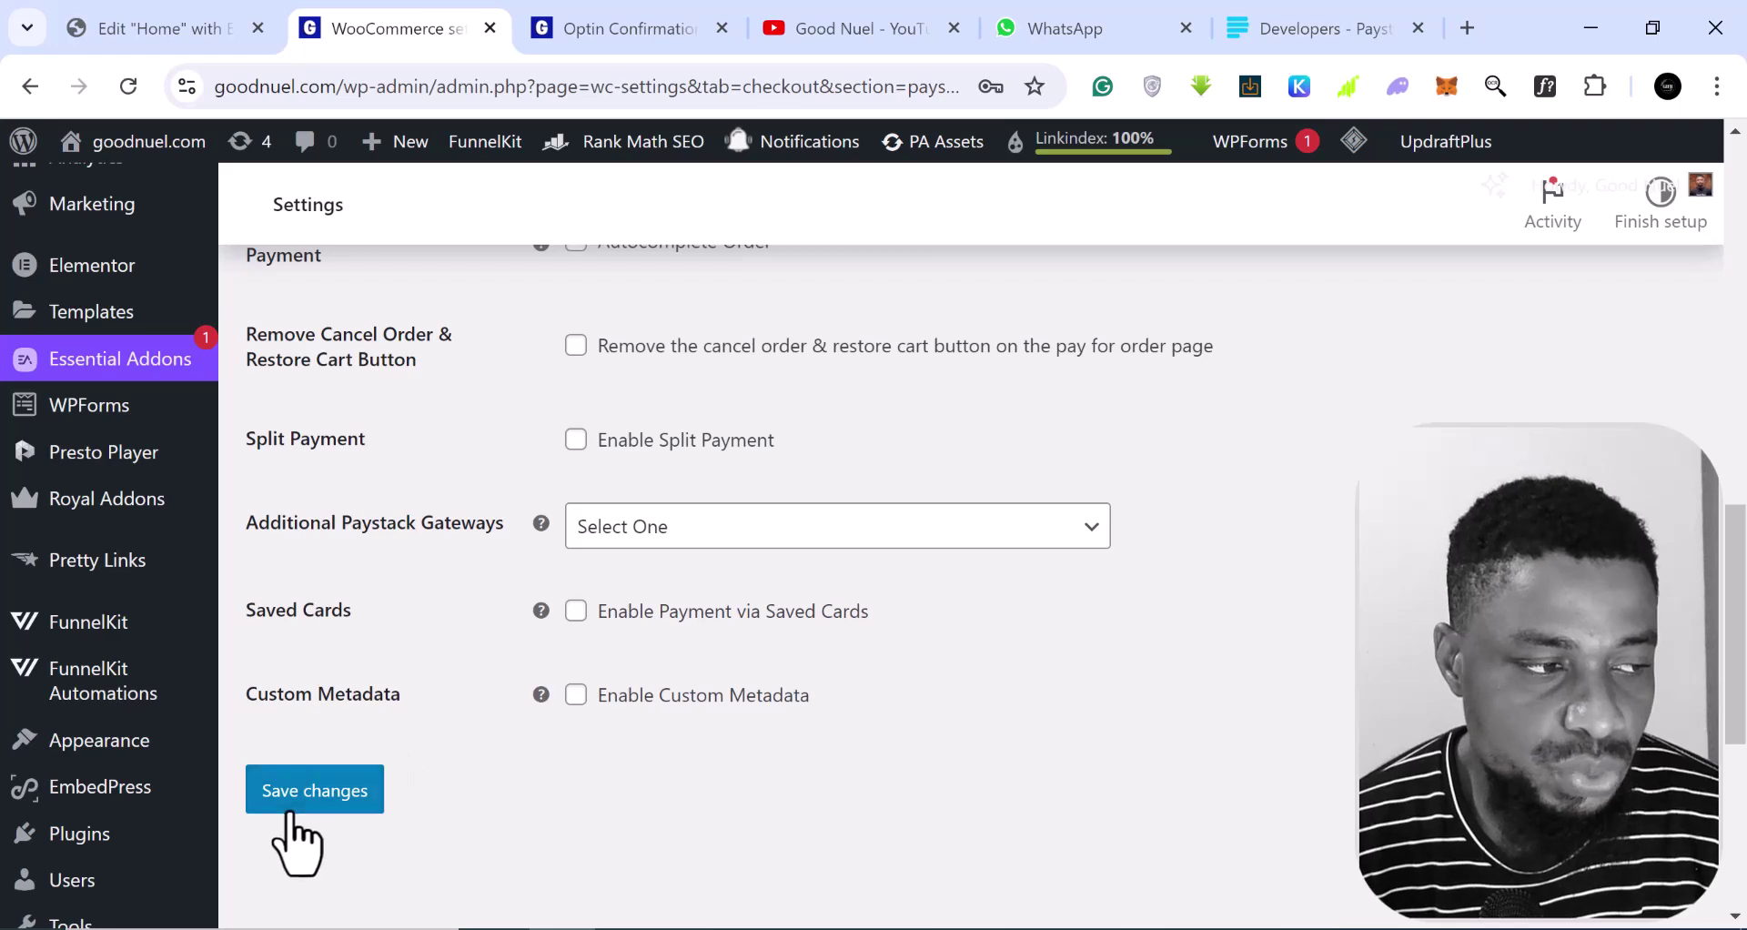
{"action": "left_click", "coordinate": [325, 799]}
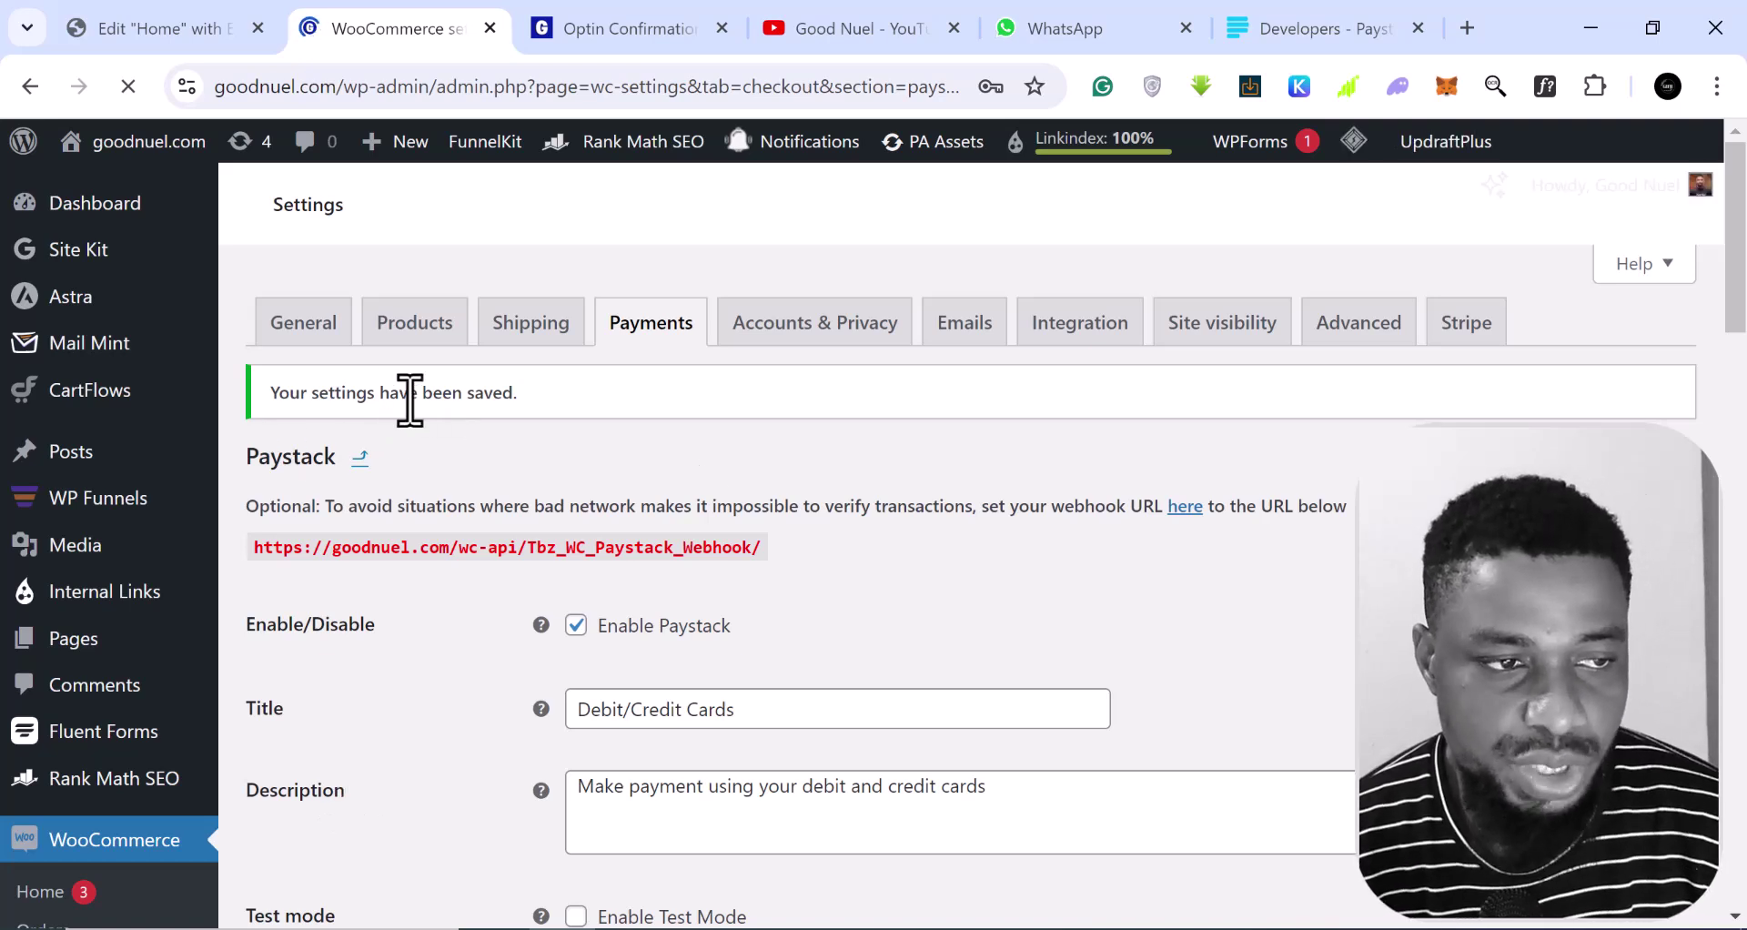
Step: Return to the live mode API configuration in the Paystack dashboard
{"action": "left_click", "coordinate": [1289, 41]}
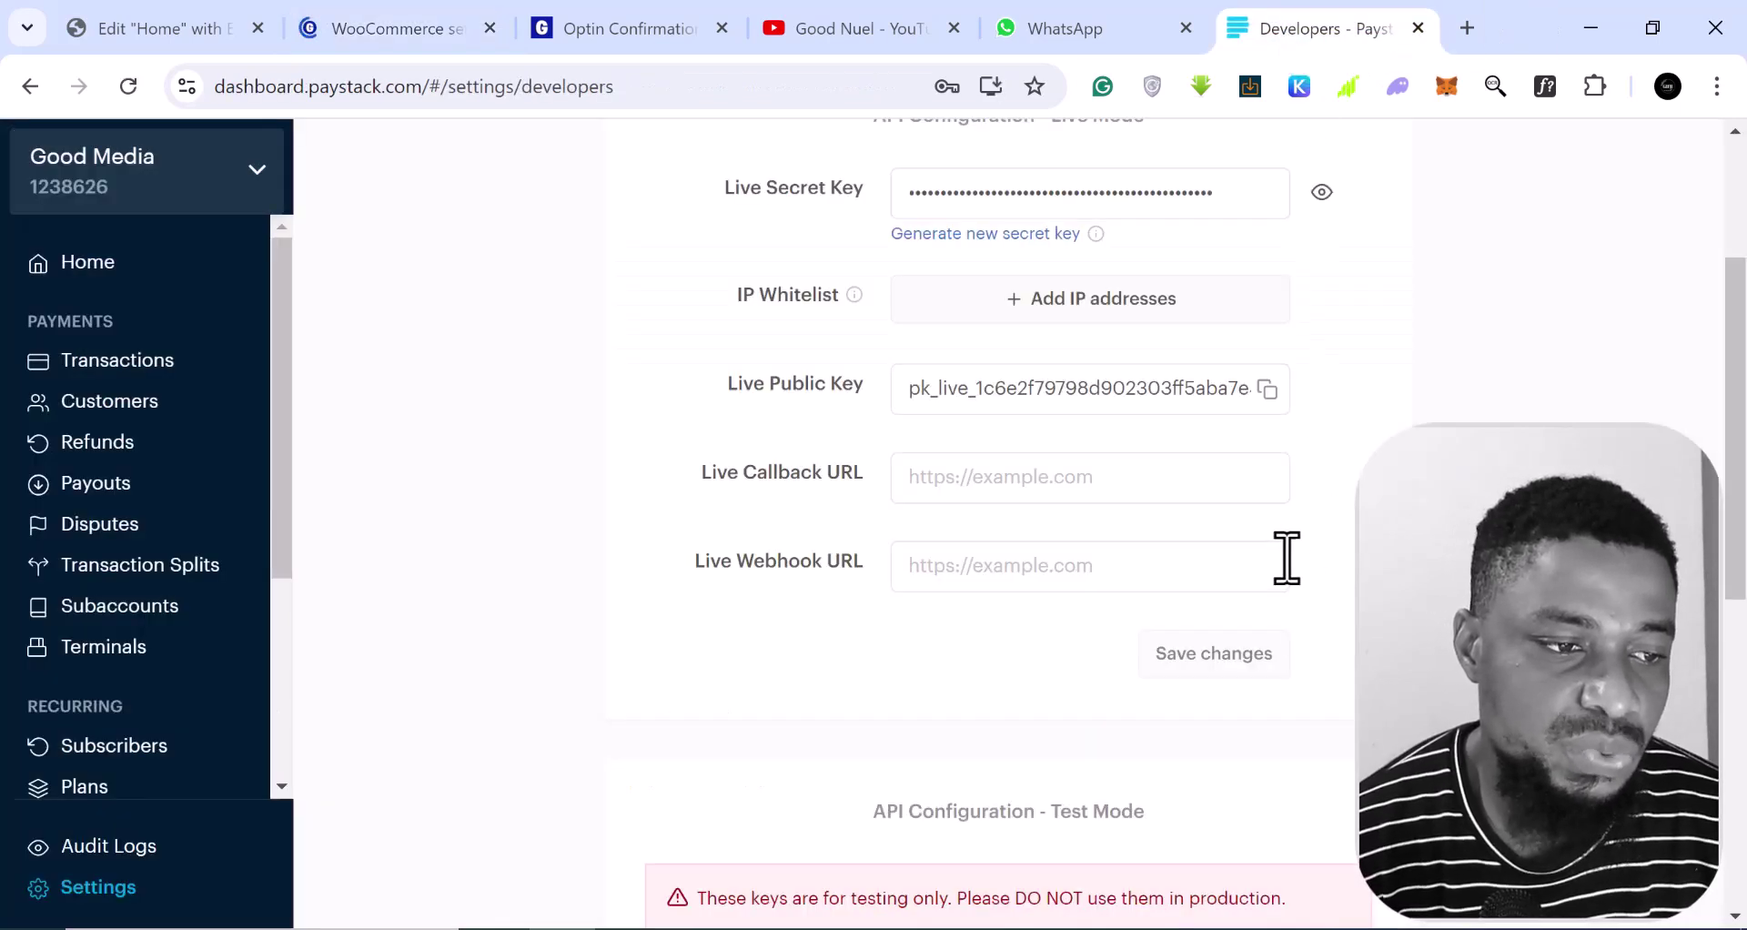